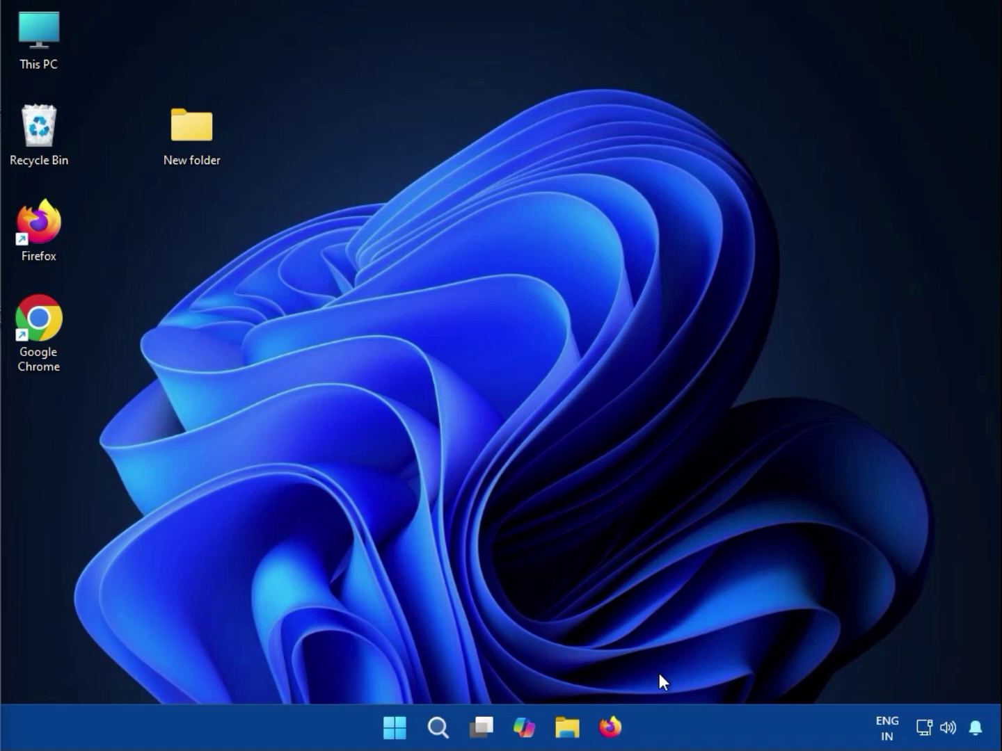
- Go to support.hp.com drivers in Firefox and choose Printer as the product type
left_click(608, 727)
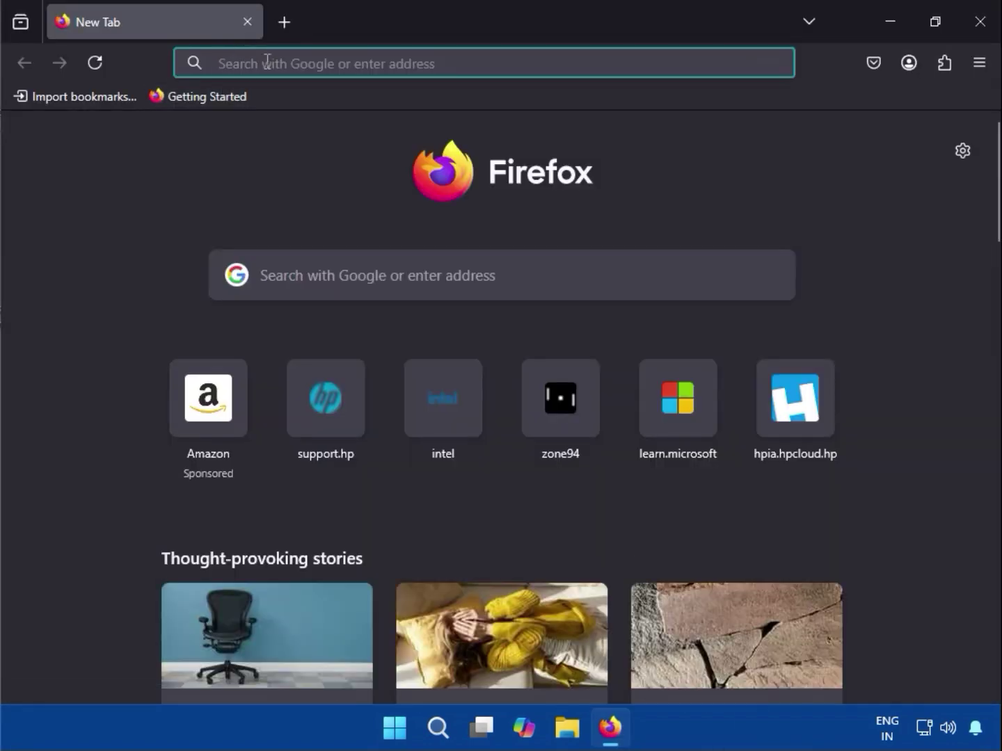
left_click(267, 62)
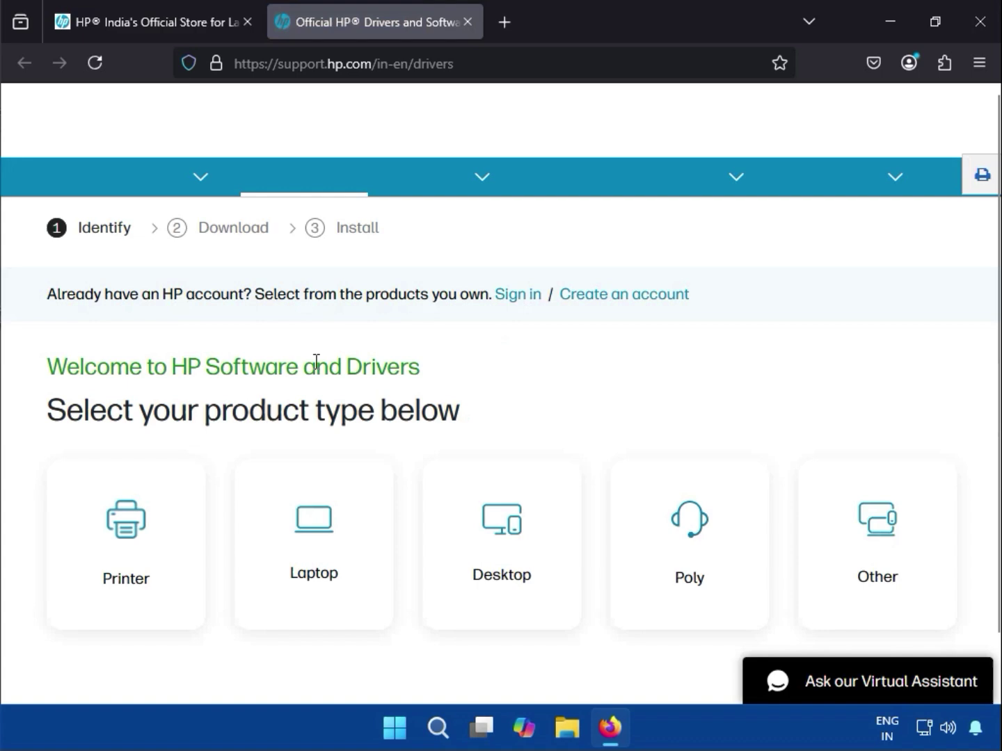
left_click(119, 529)
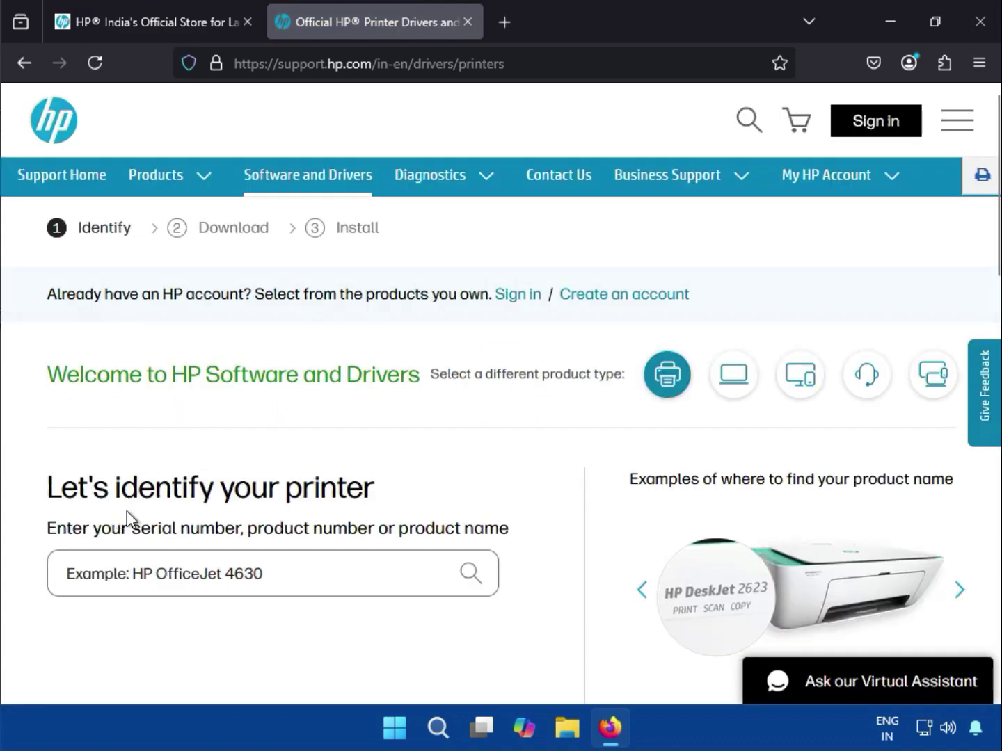
scroll(203, 524, "down", 2)
scroll(208, 533, "up", 2)
- Enter the printer model in the product search box to find the LaserJet Pro MFP M130a
left_click(196, 575)
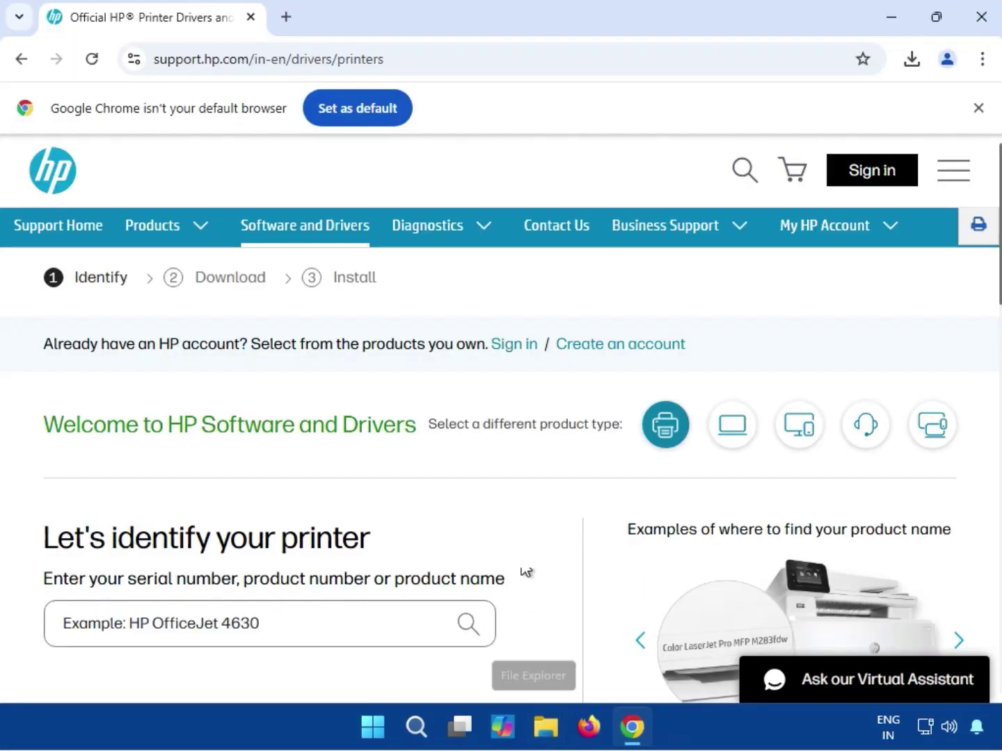
left_click(222, 628)
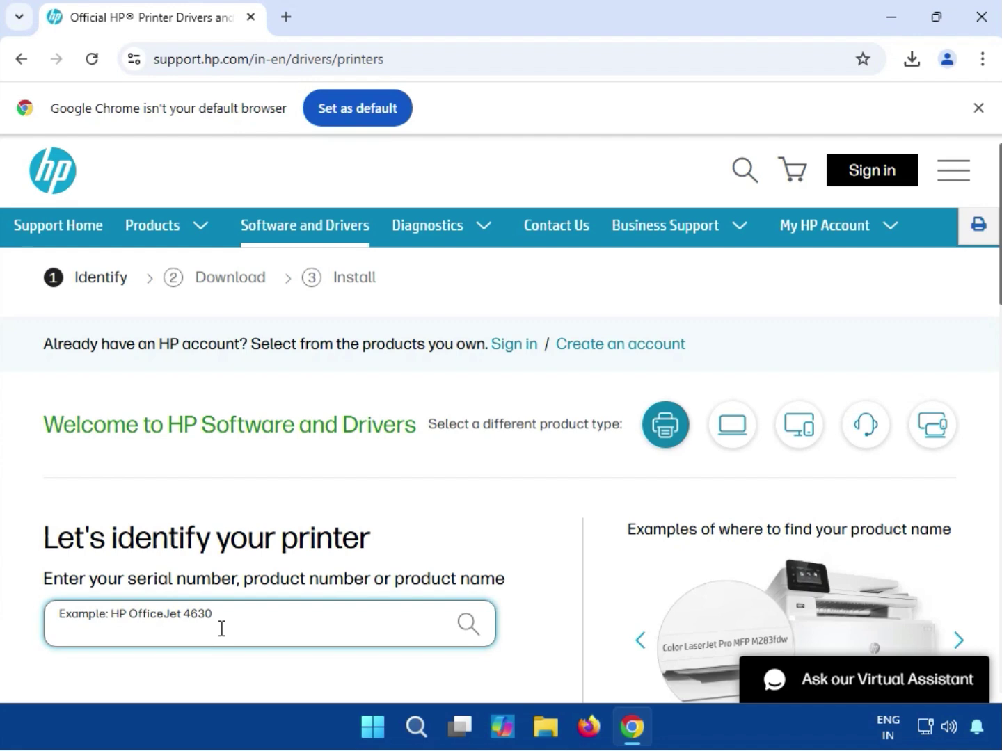
type("hp las")
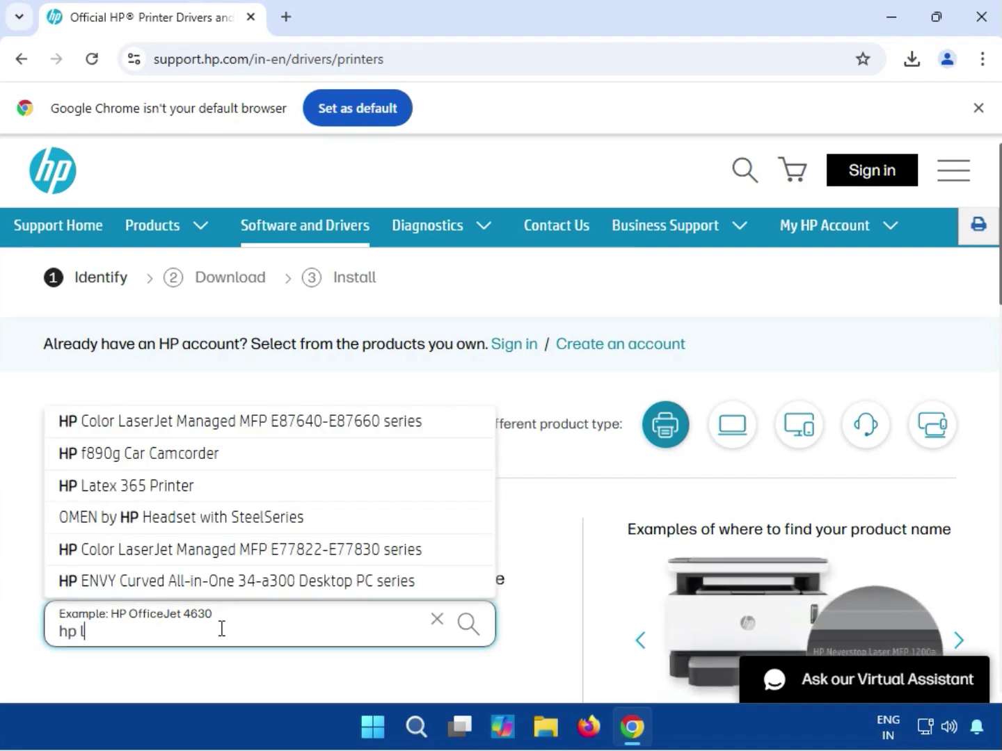
type("erjet")
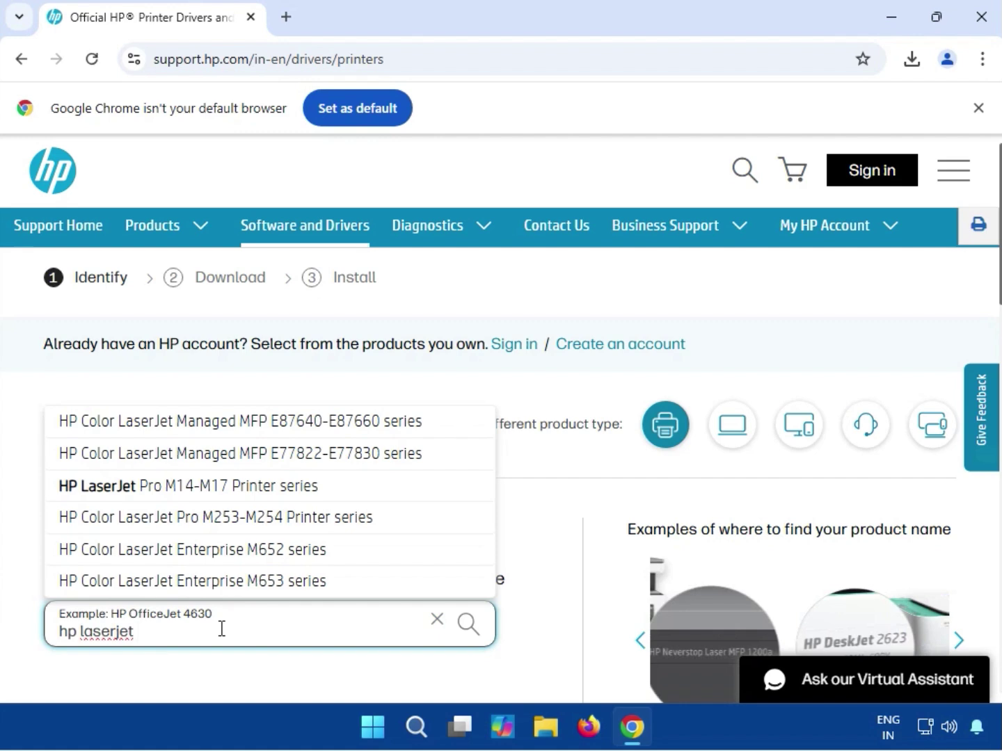
type(" pro mfp")
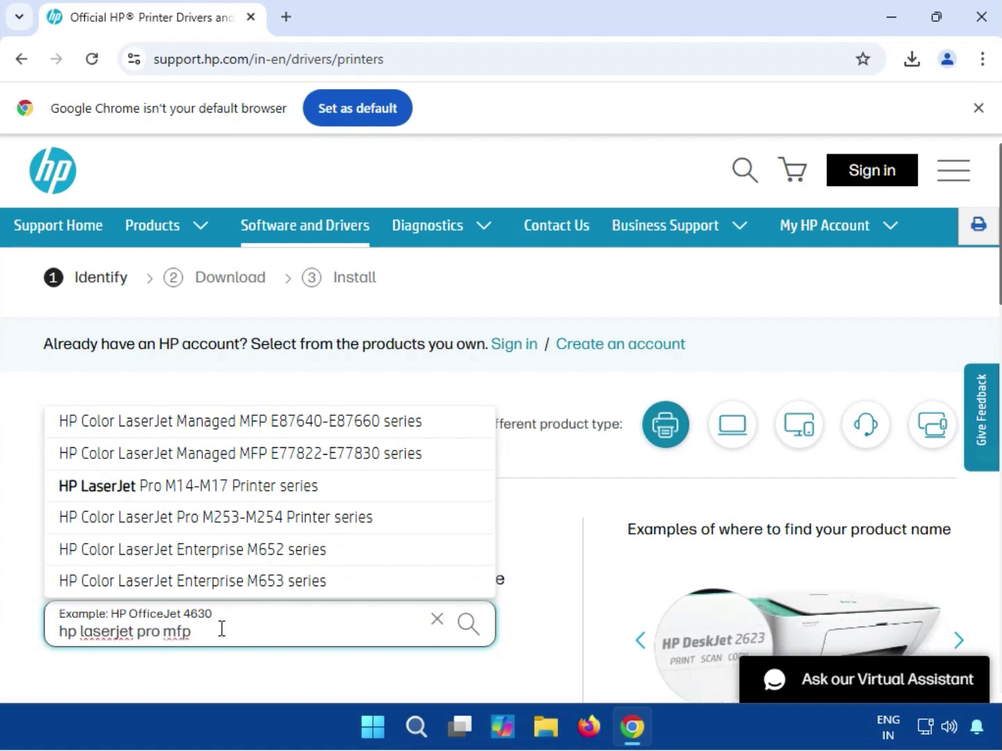
type(" m13")
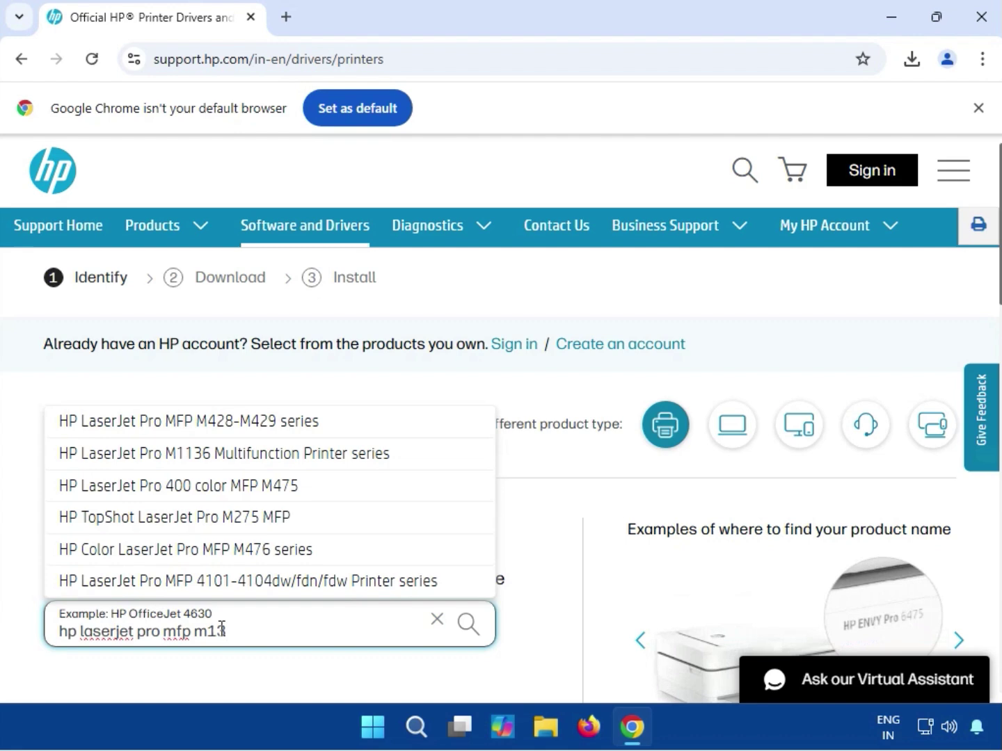
type("0a")
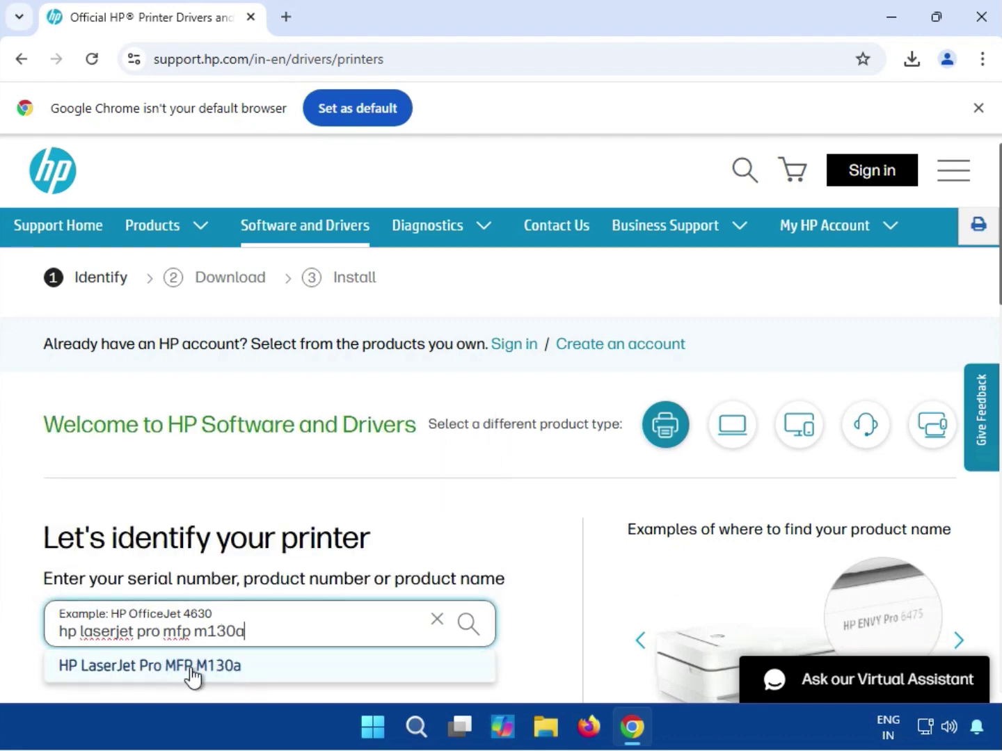
- Select the HP LaserJet Pro MFP M130a suggestion and note the detected Windows 10 (64-bit)
left_click(201, 666)
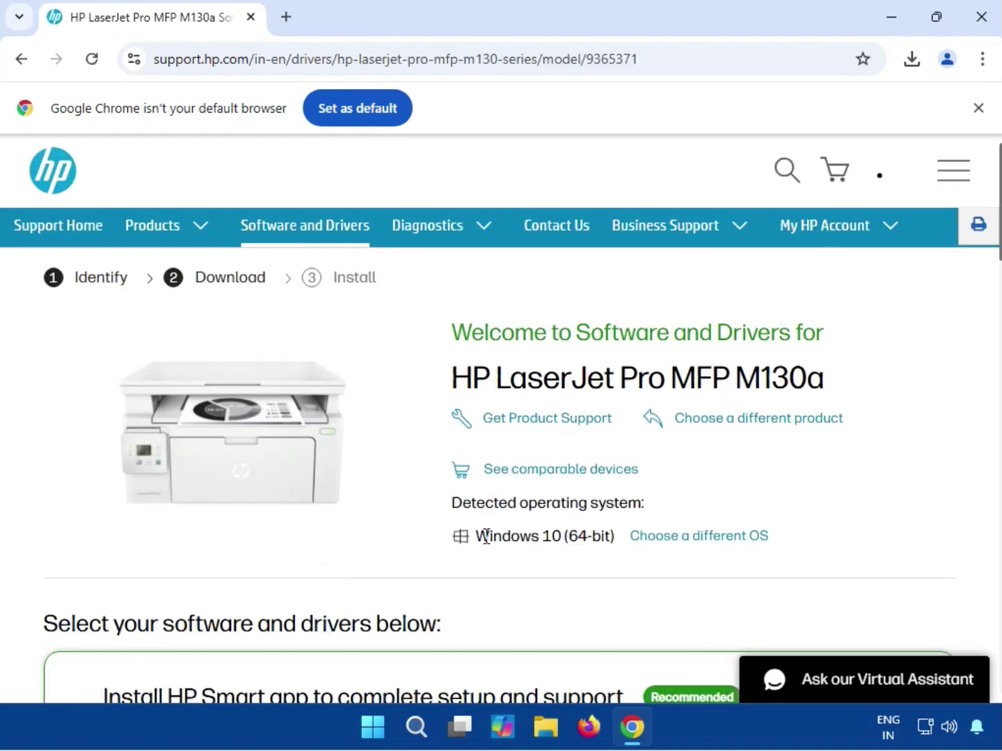
left_click_drag(479, 536, 567, 541)
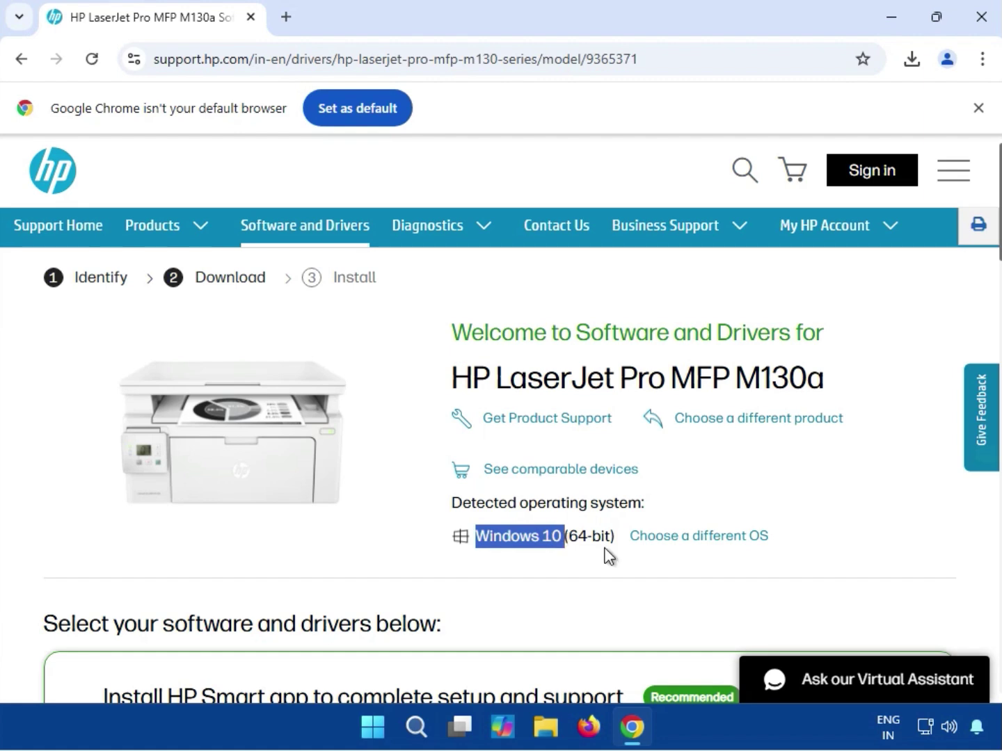
- Change the detected operating system to Windows 11 from the version list
left_click(681, 540)
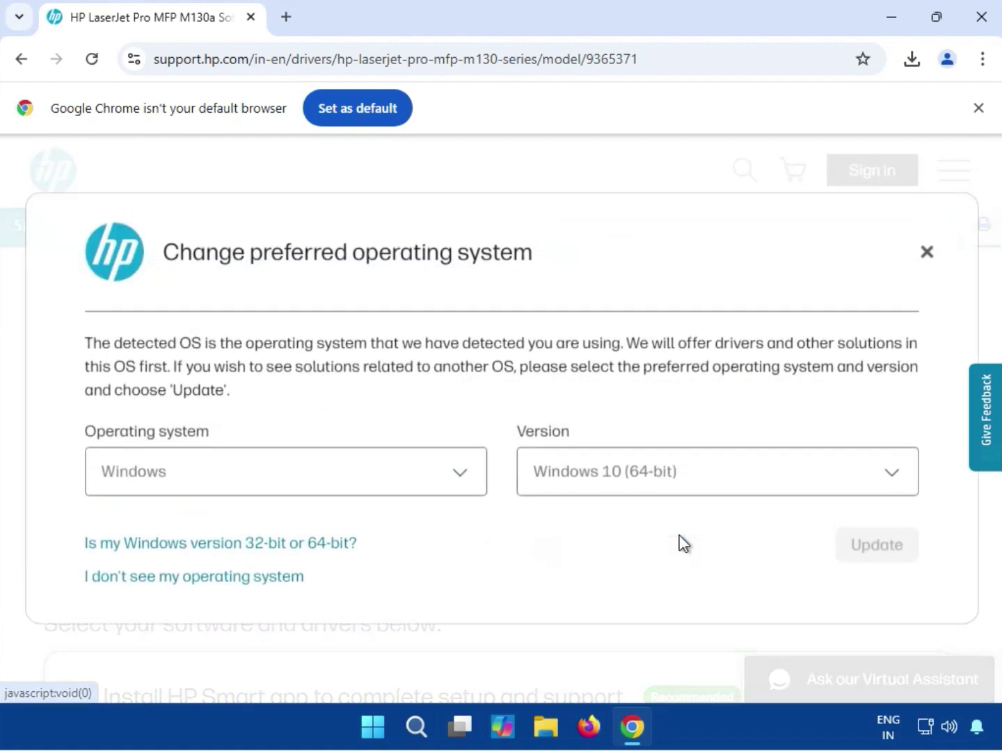
left_click(671, 485)
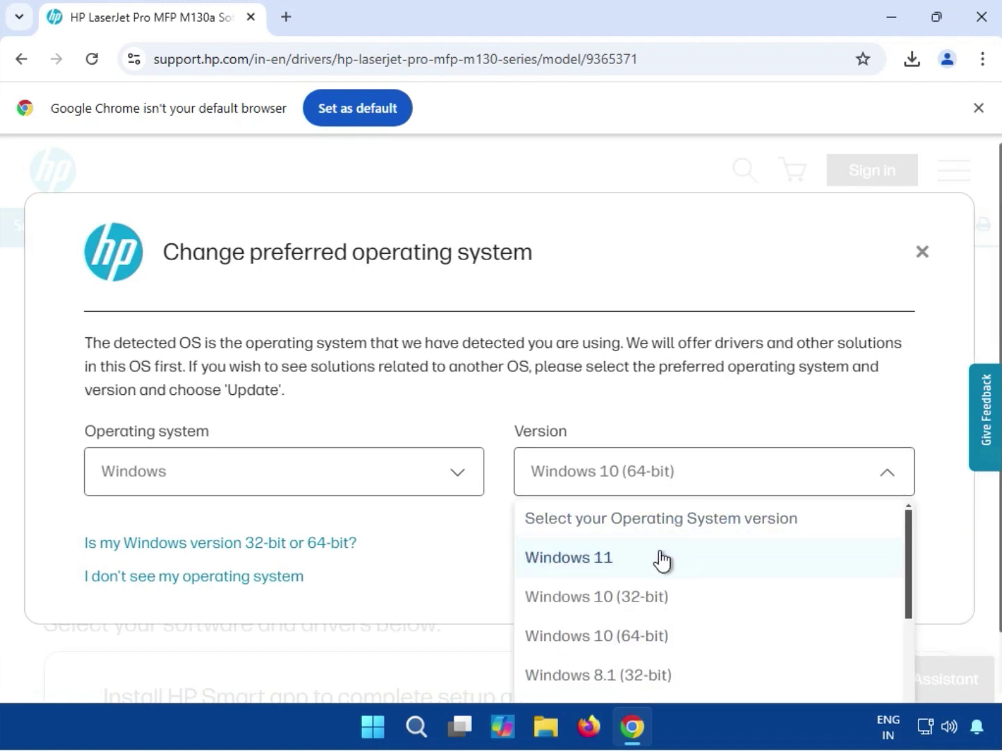
scroll(661, 571, "down", 1)
scroll(670, 586, "down", 2)
scroll(668, 590, "down", 2)
scroll(666, 603, "down", 2)
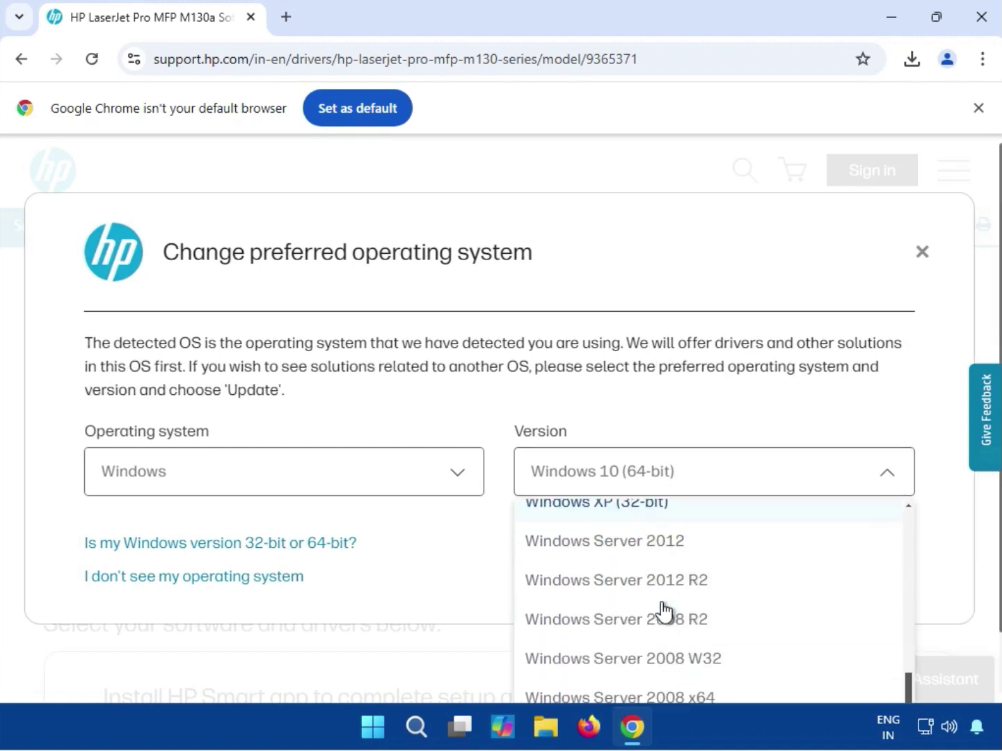
scroll(663, 612, "down", 1)
scroll(660, 611, "up", 5)
scroll(654, 601, "up", 3)
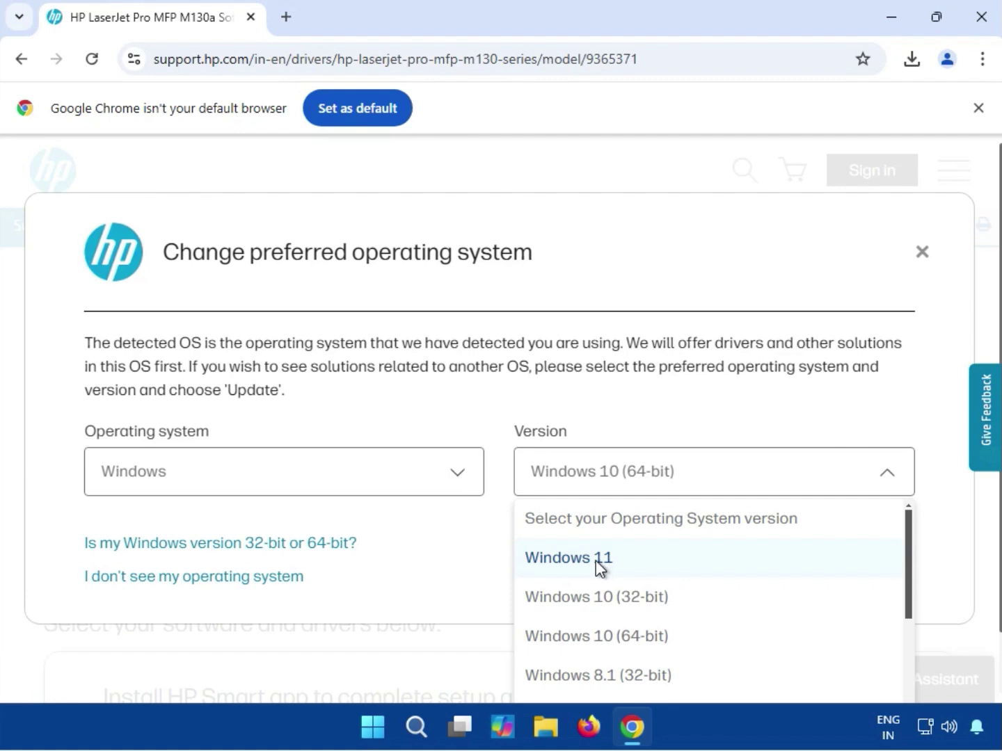
left_click(595, 560)
- Apply Windows 11 and browse the installation software and Print and Scan Doctor sections
left_click(887, 548)
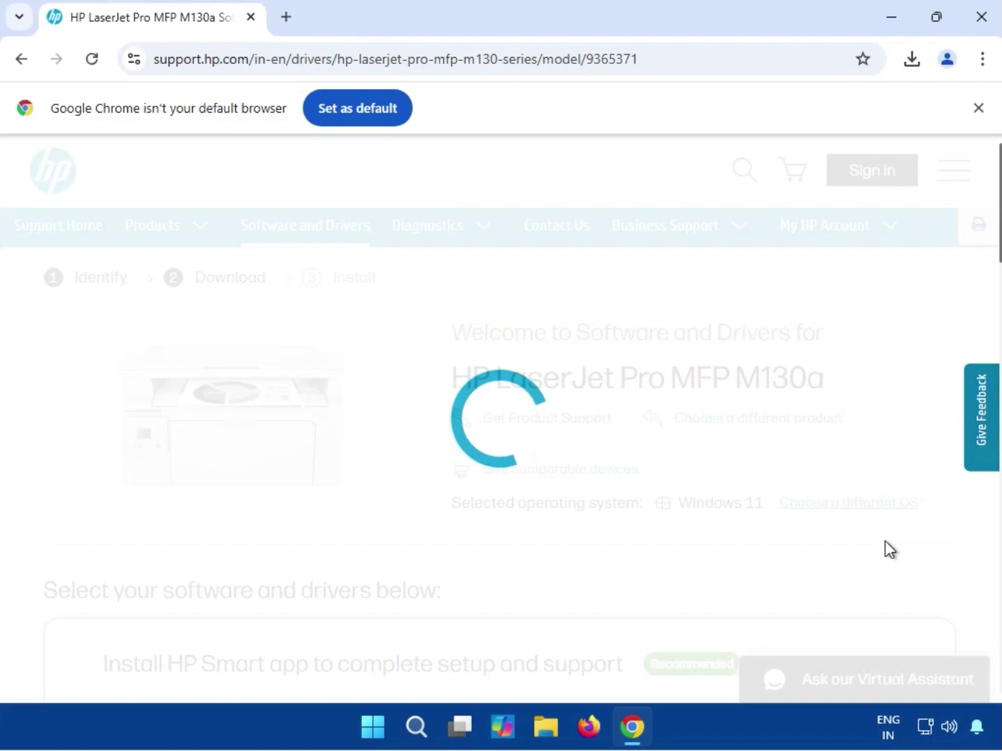
scroll(483, 543, "down", 5)
scroll(485, 543, "down", 4)
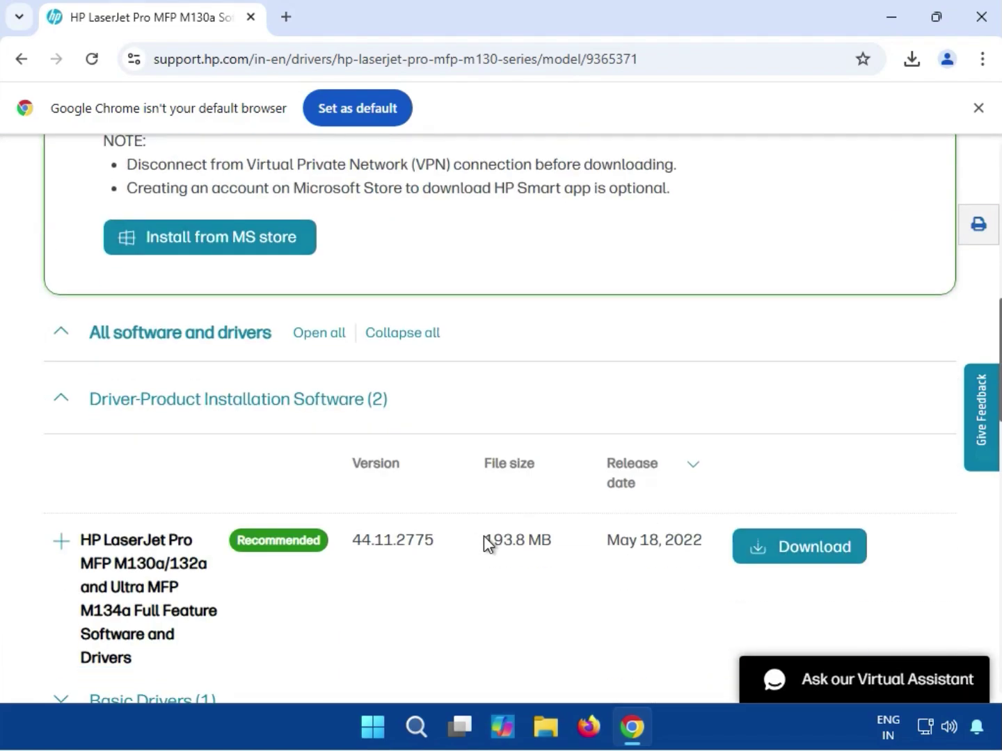
scroll(487, 543, "down", 1)
left_click(57, 352)
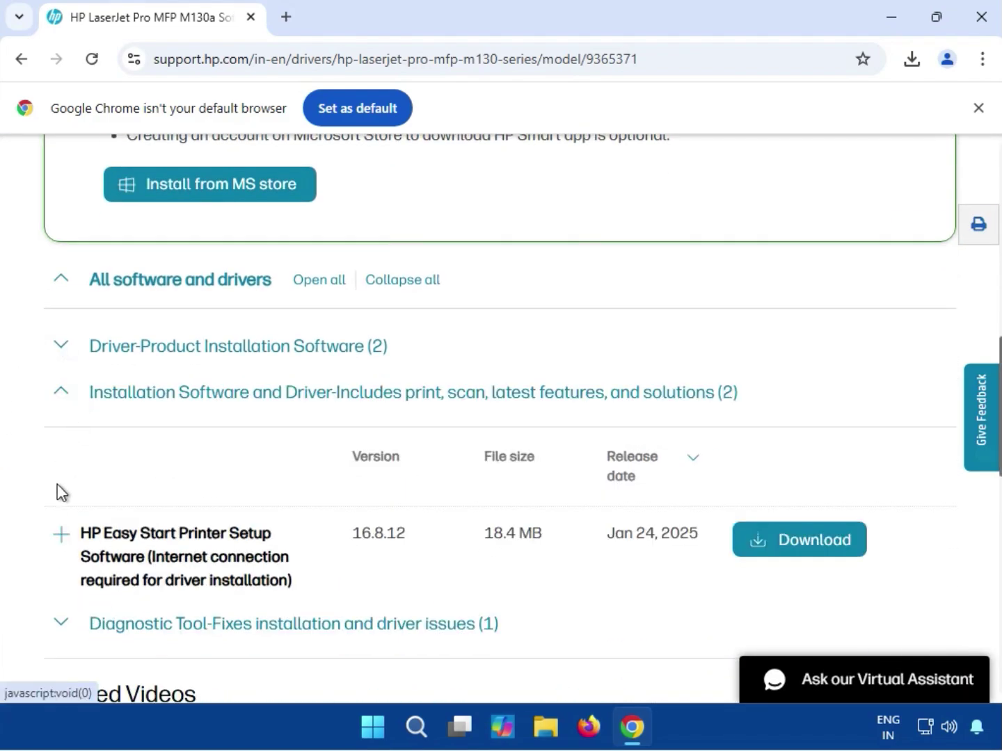
left_click(59, 396)
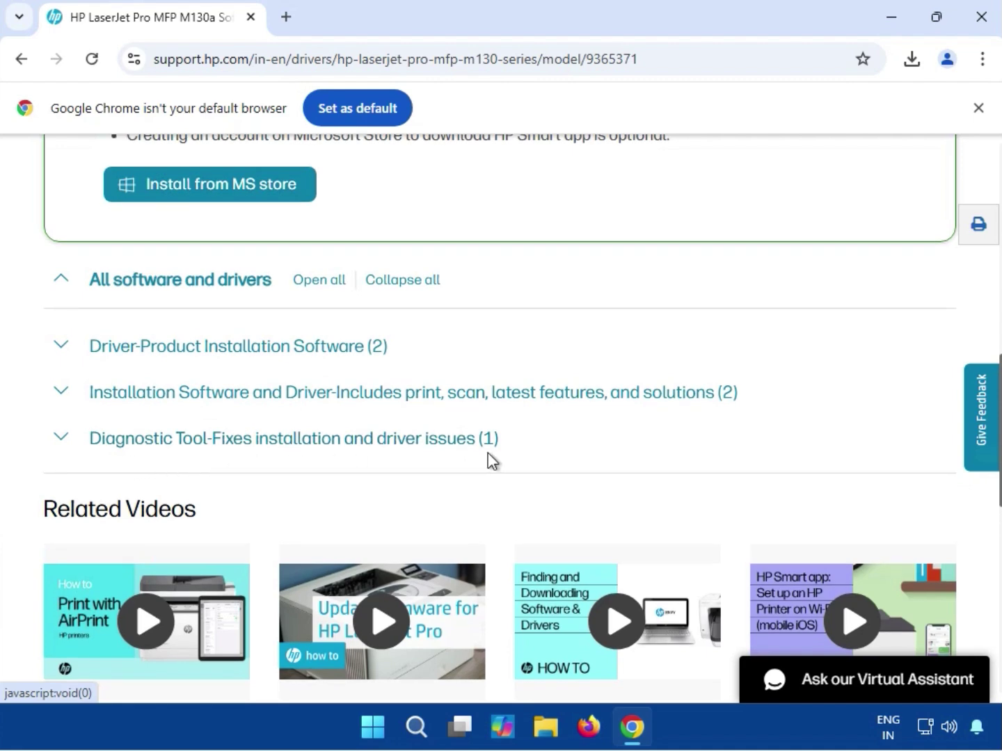
left_click(196, 455)
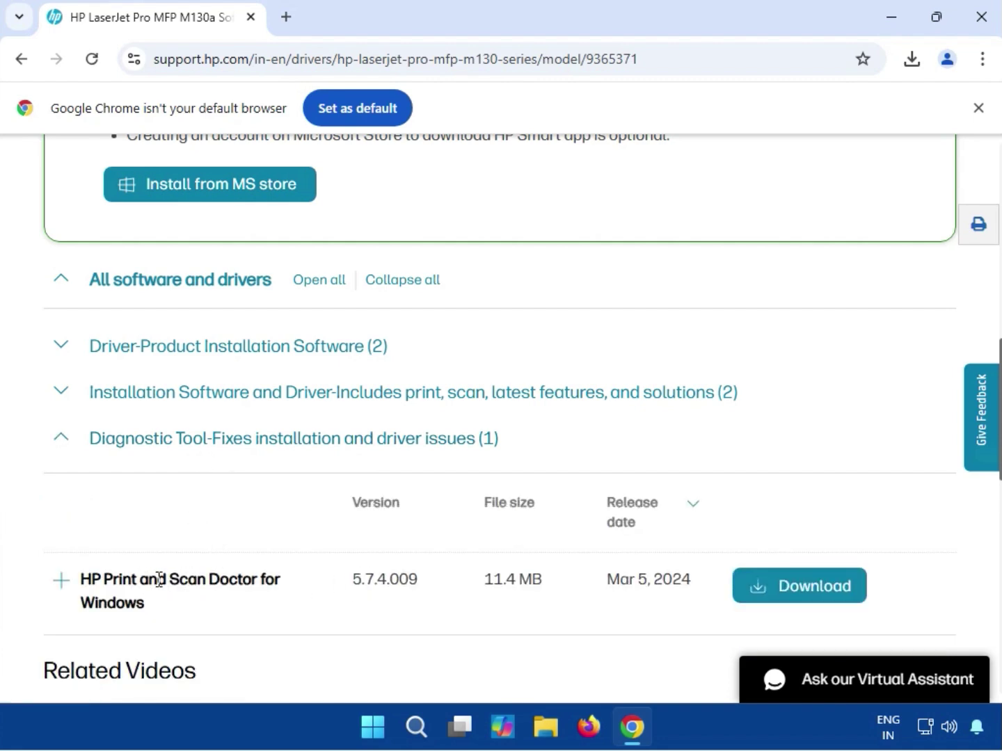
left_click_drag(165, 580, 203, 601)
left_click(58, 453)
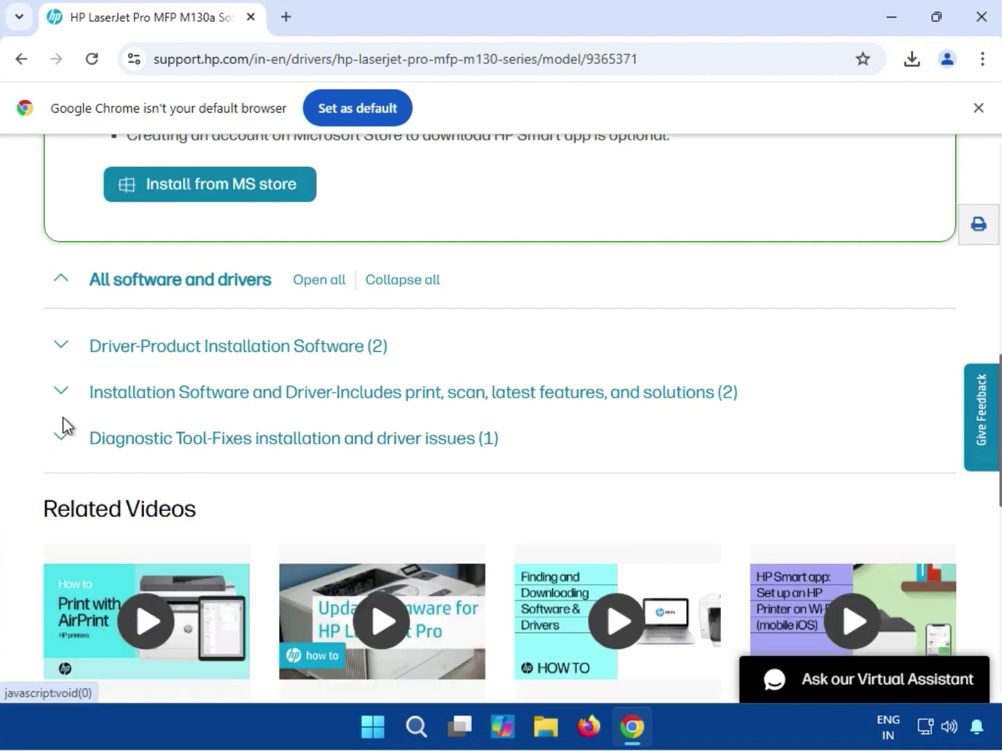
- Review the Full Feature package, then expand Basic Drivers to show the M130a Basic Driver
left_click(63, 348)
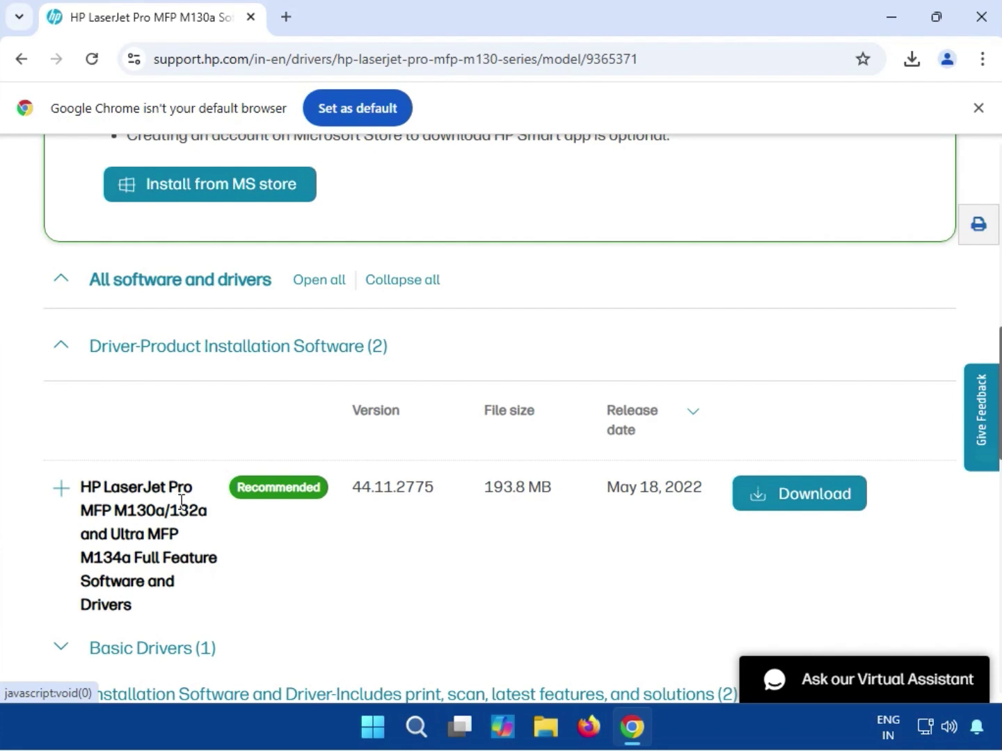
scroll(187, 503, "down", 1)
mouse_move(133, 511)
left_mouse_down()
mouse_move(103, 481)
mouse_move(82, 382)
left_mouse_up()
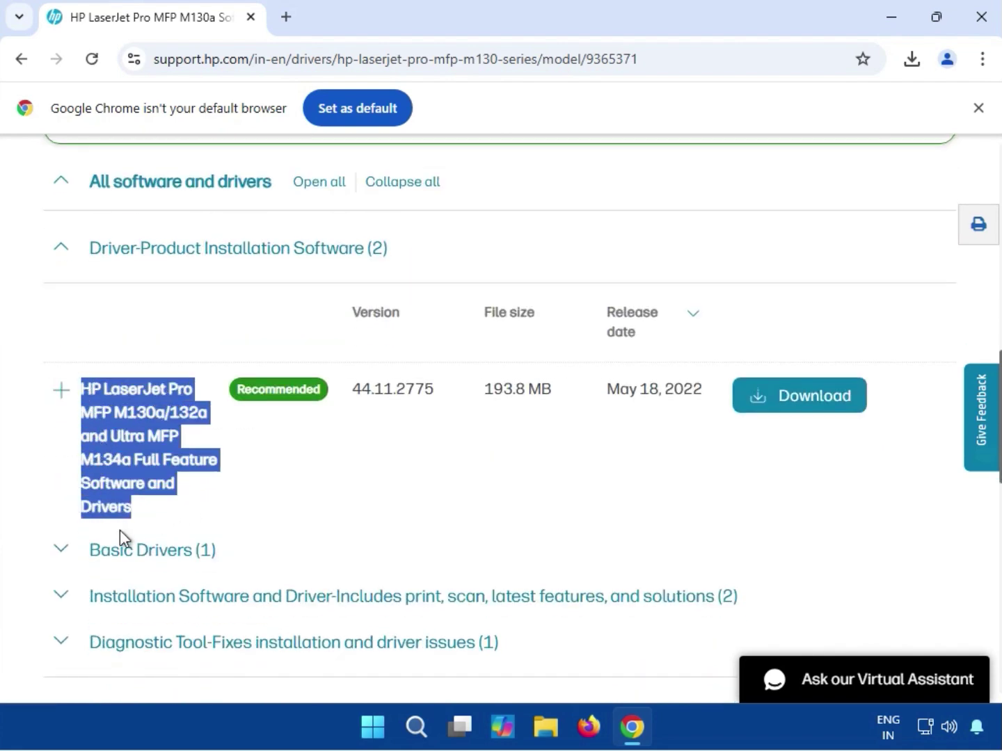
left_click(116, 504)
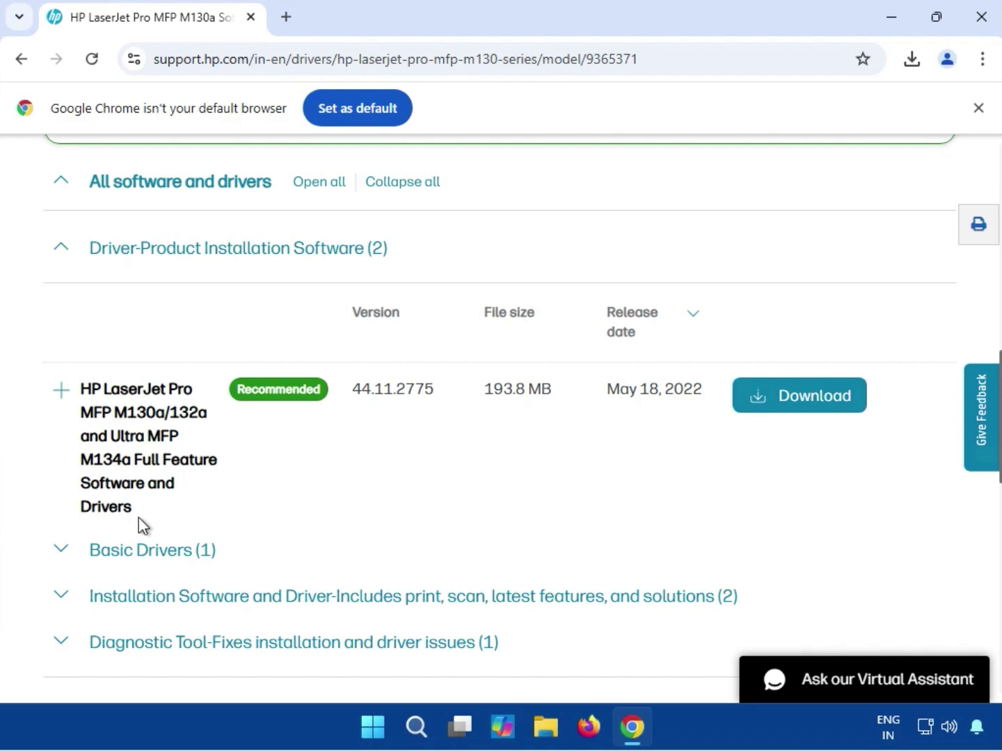
left_click_drag(128, 505, 91, 423)
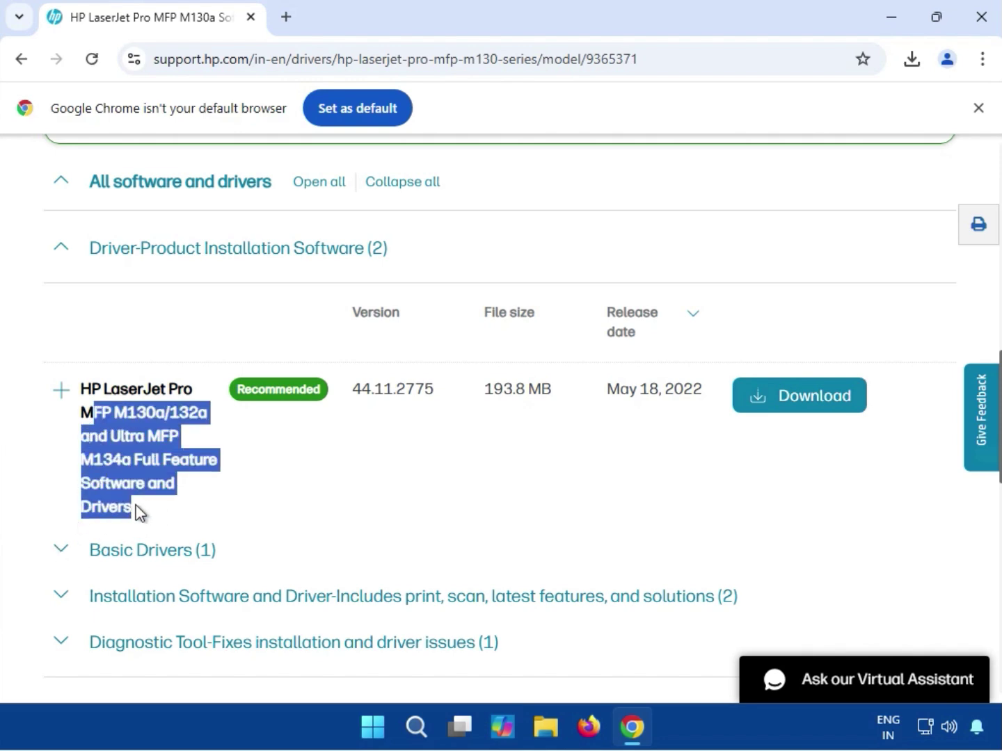
left_click(67, 554)
scroll(205, 562, "down", 3)
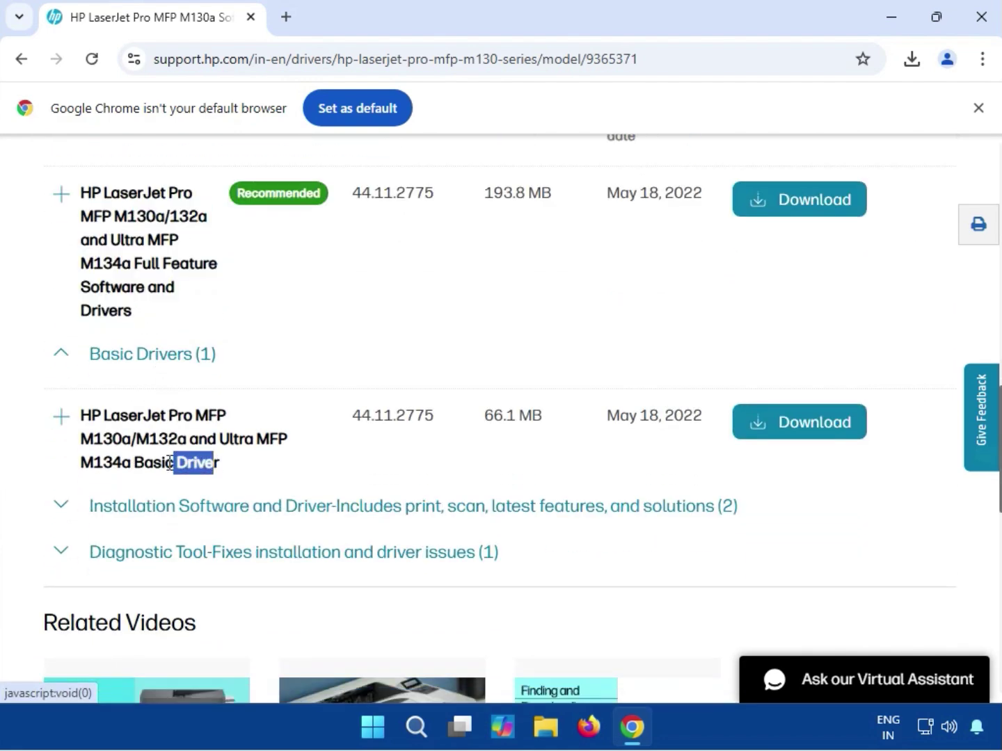
- Download the HP LaserJet Pro MFP M130a/M132a and Ultra MFP M134a Basic Driver
left_click_drag(218, 463, 134, 463)
left_click_drag(122, 287, 93, 284)
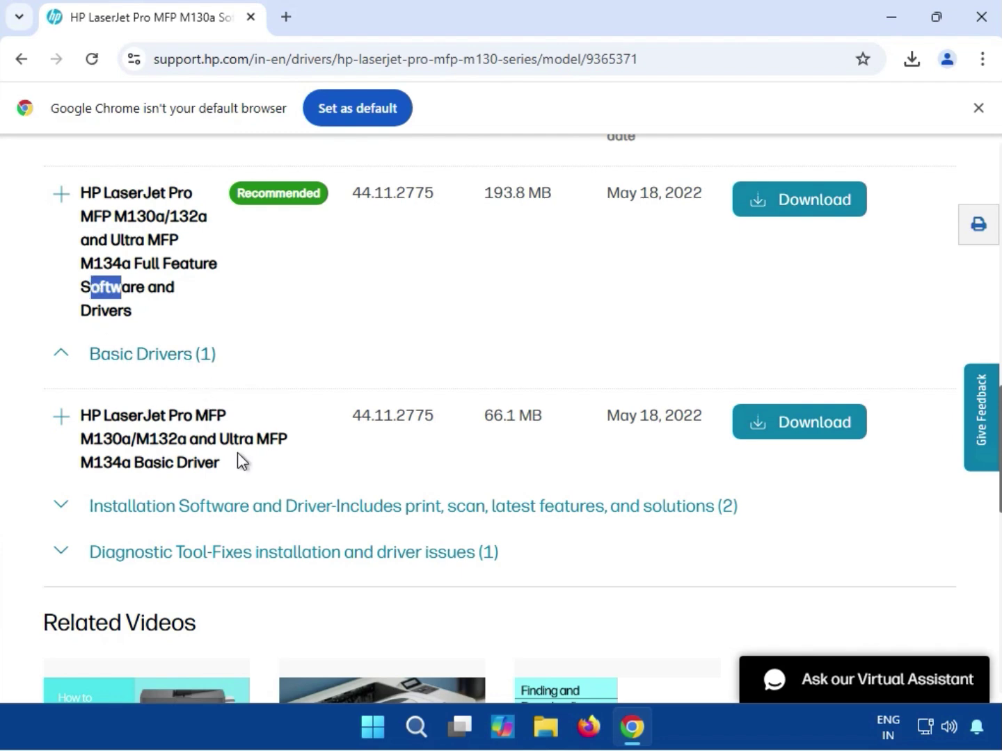
left_click(812, 427)
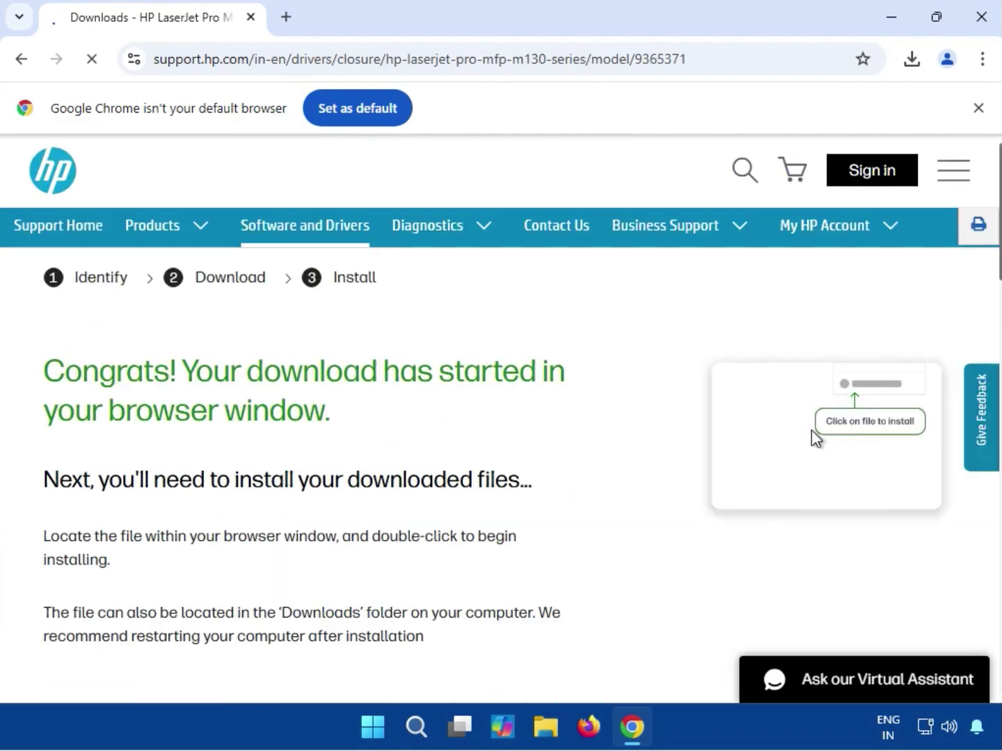
- Check the Basic Driver download's progress in Chrome's downloads list, then dismiss it
left_click(912, 61)
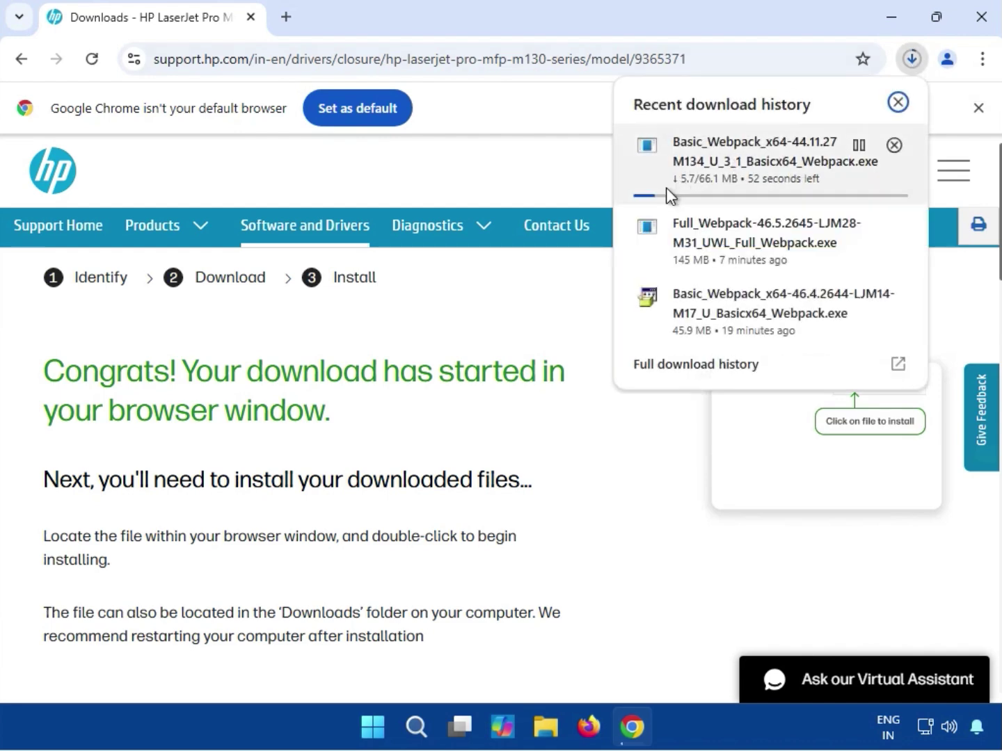
left_click(648, 483)
scroll(634, 517, "down", 4)
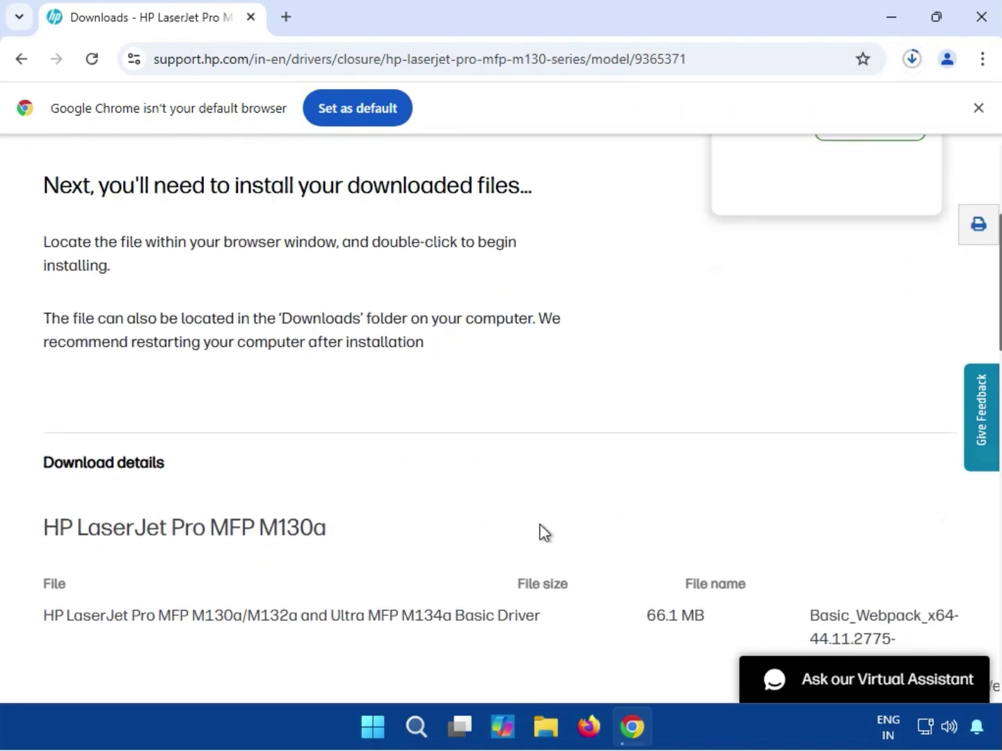
scroll(329, 573, "down", 3)
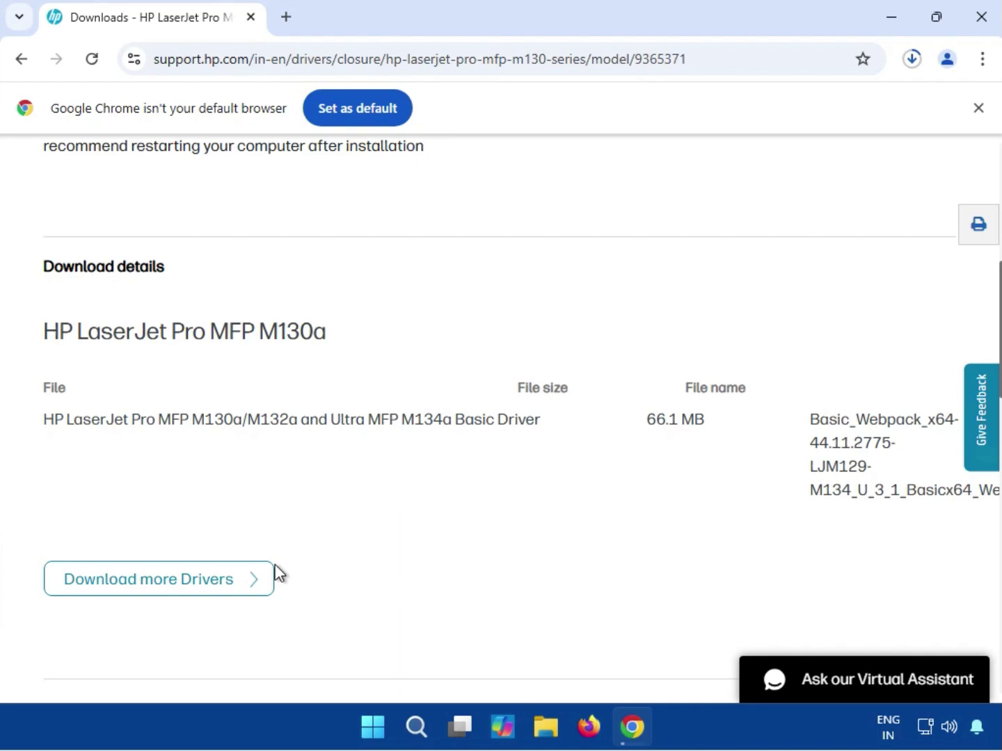
left_click(189, 584)
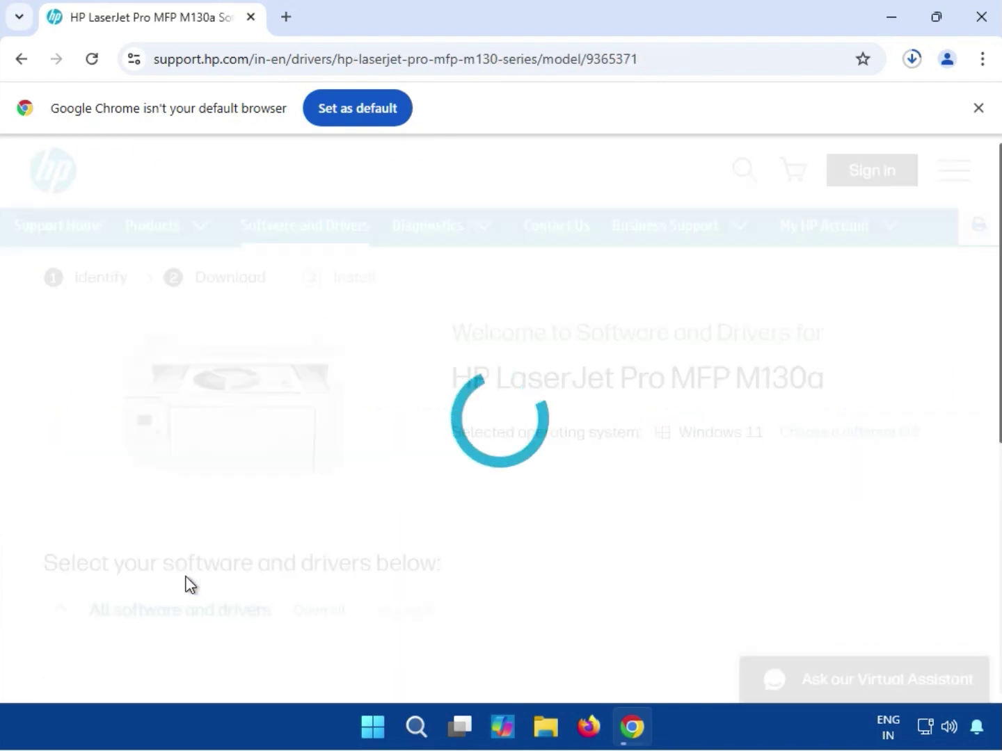
scroll(517, 539, "down", 1)
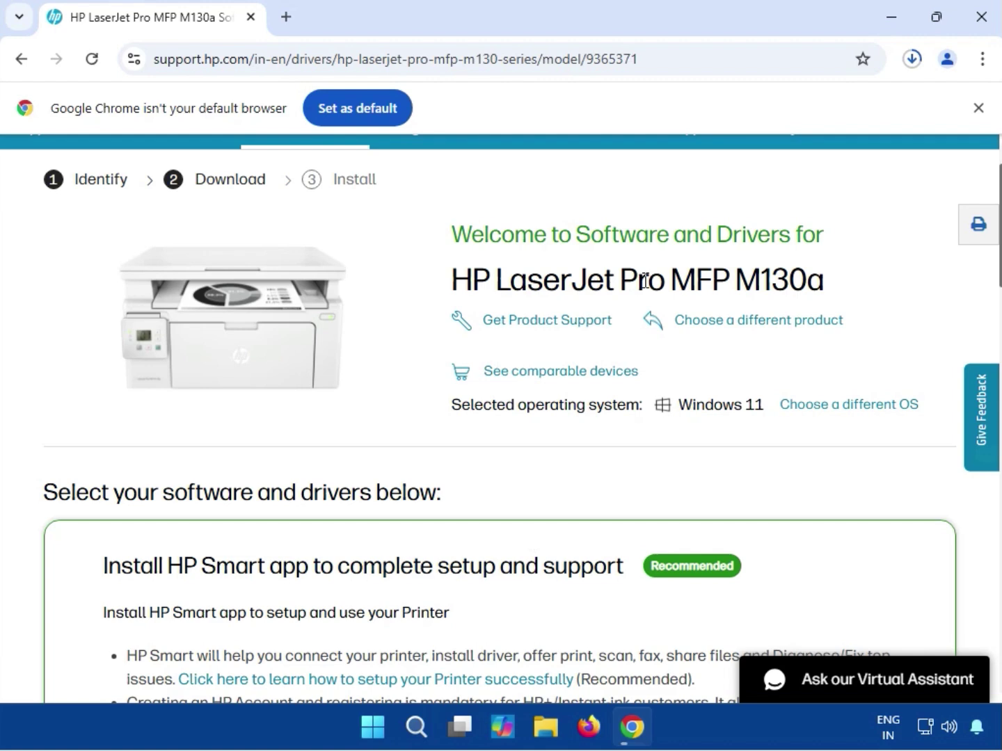
scroll(605, 517, "down", 2)
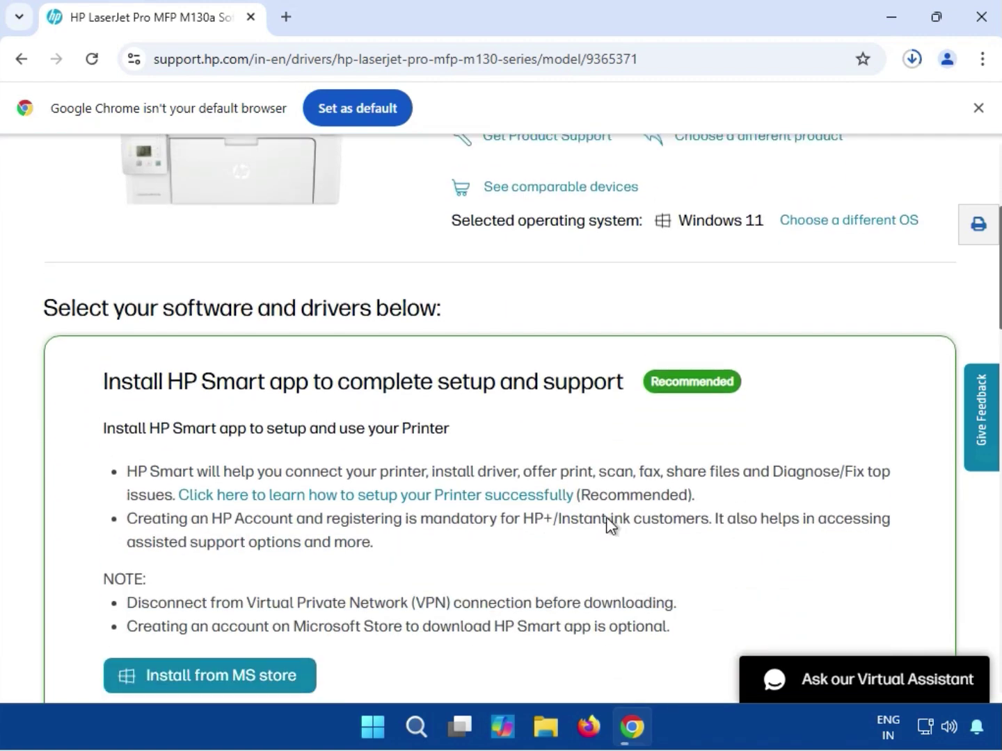
scroll(605, 516, "up", 2)
scroll(606, 516, "up", 1)
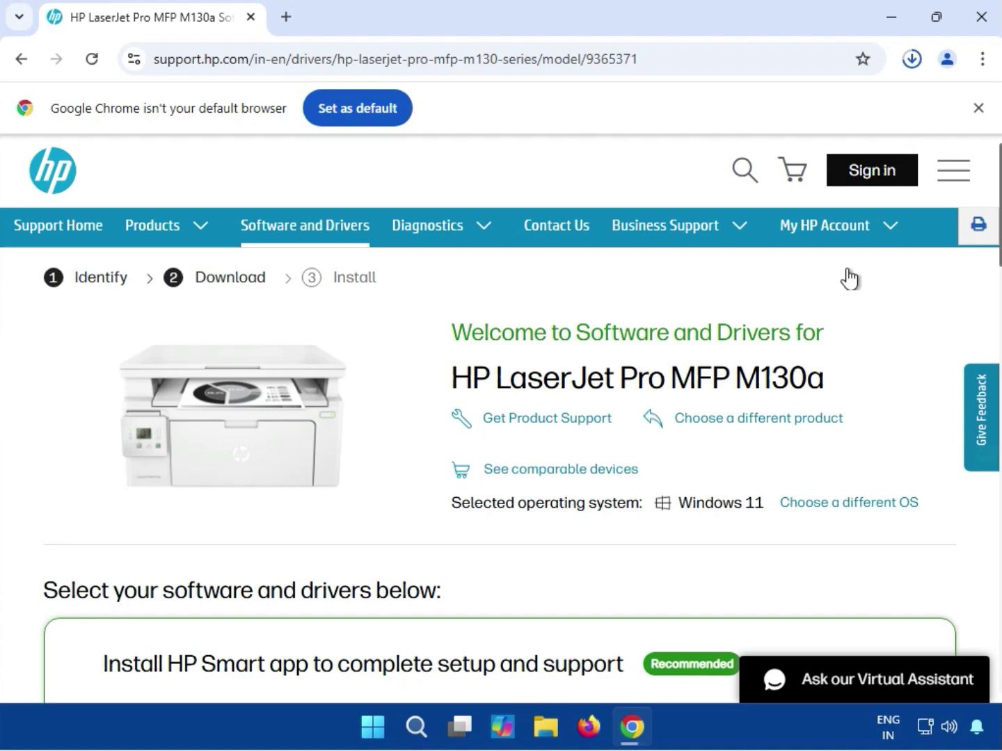
scroll(744, 461, "down", 5)
scroll(744, 460, "down", 1)
scroll(745, 460, "down", 4)
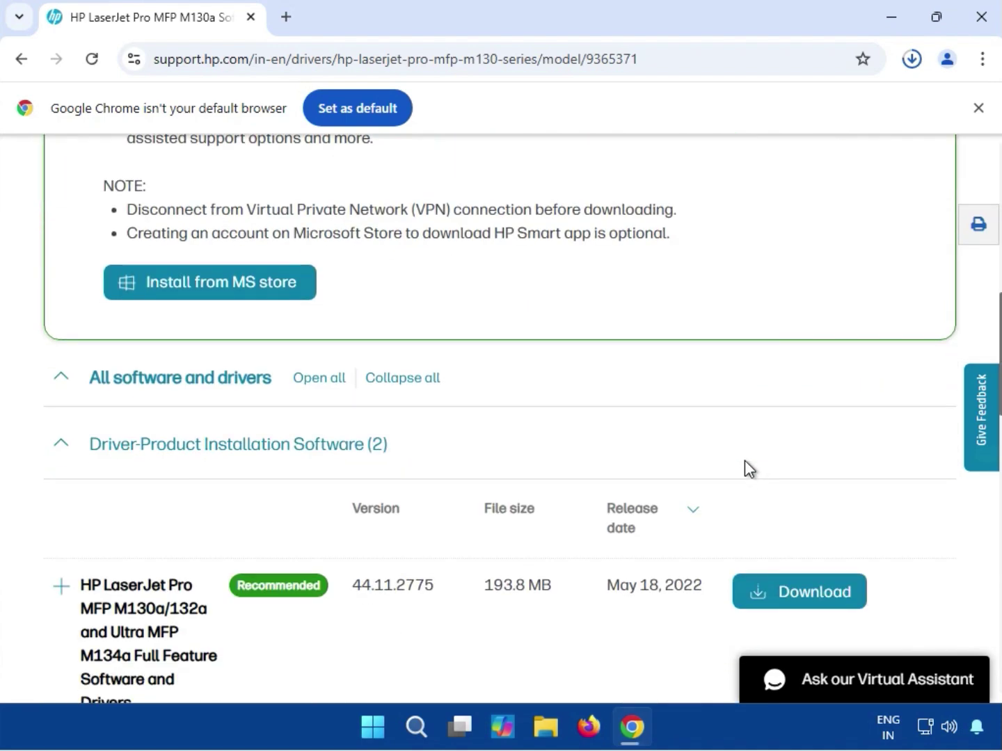
scroll(744, 461, "down", 4)
scroll(744, 460, "down", 4)
scroll(744, 460, "down", 3)
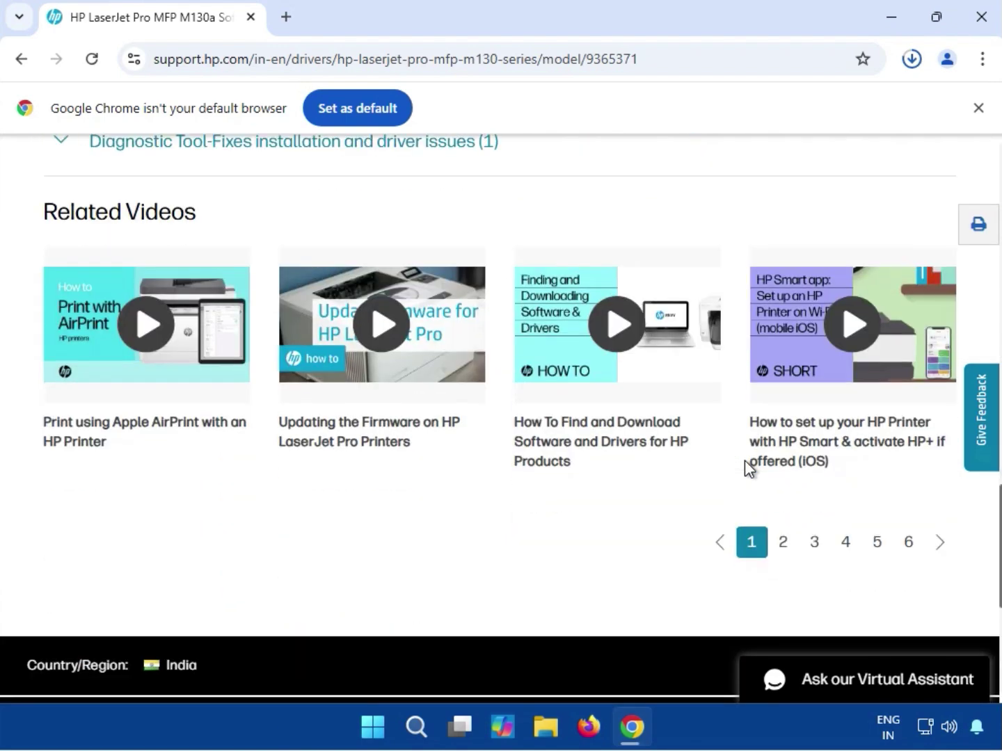
scroll(751, 485, "up", 4)
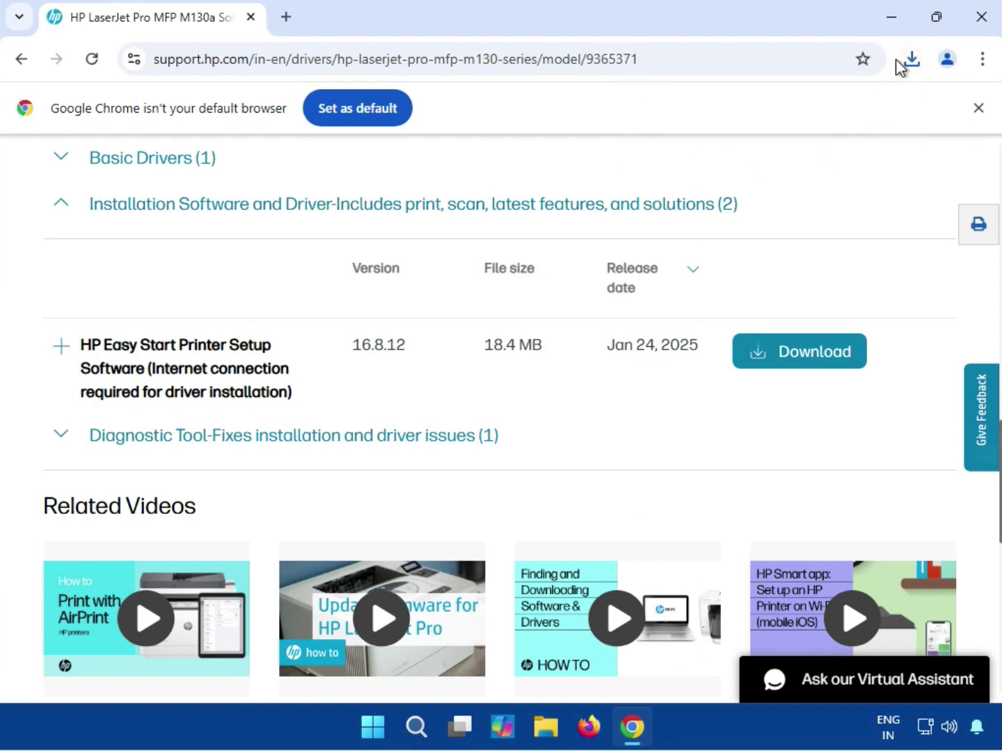
- Run the downloaded Basic_Webpack .exe and let the HP package extractor unpack it
left_click(902, 64)
left_click(743, 167)
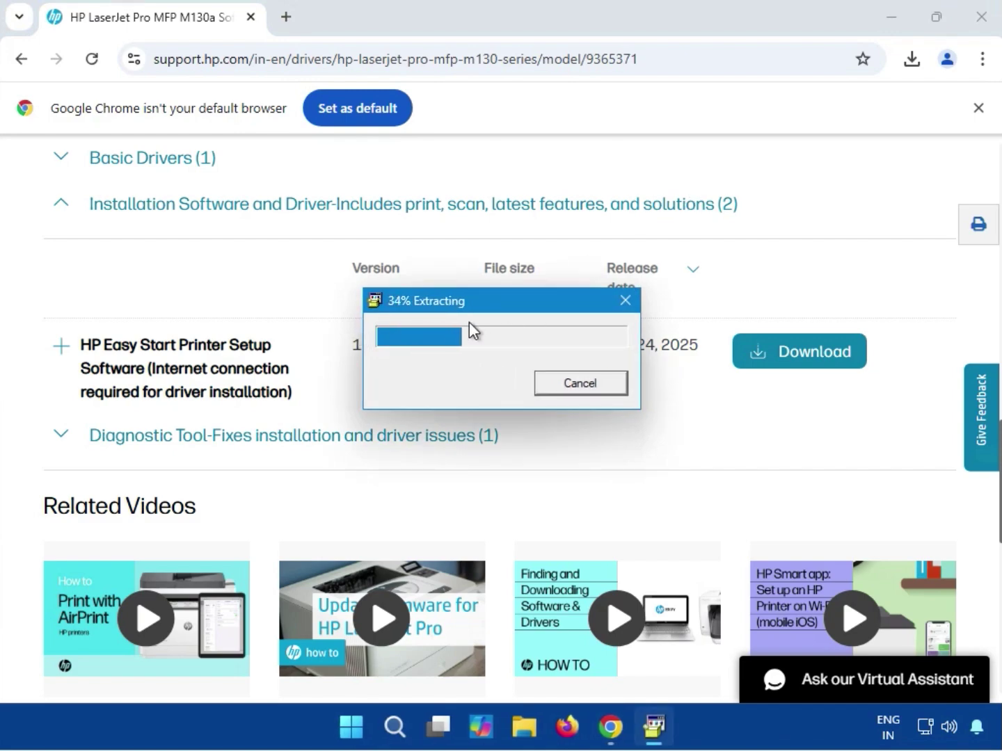
scroll(725, 453, "up", 1)
scroll(725, 452, "up", 3)
scroll(725, 453, "up", 4)
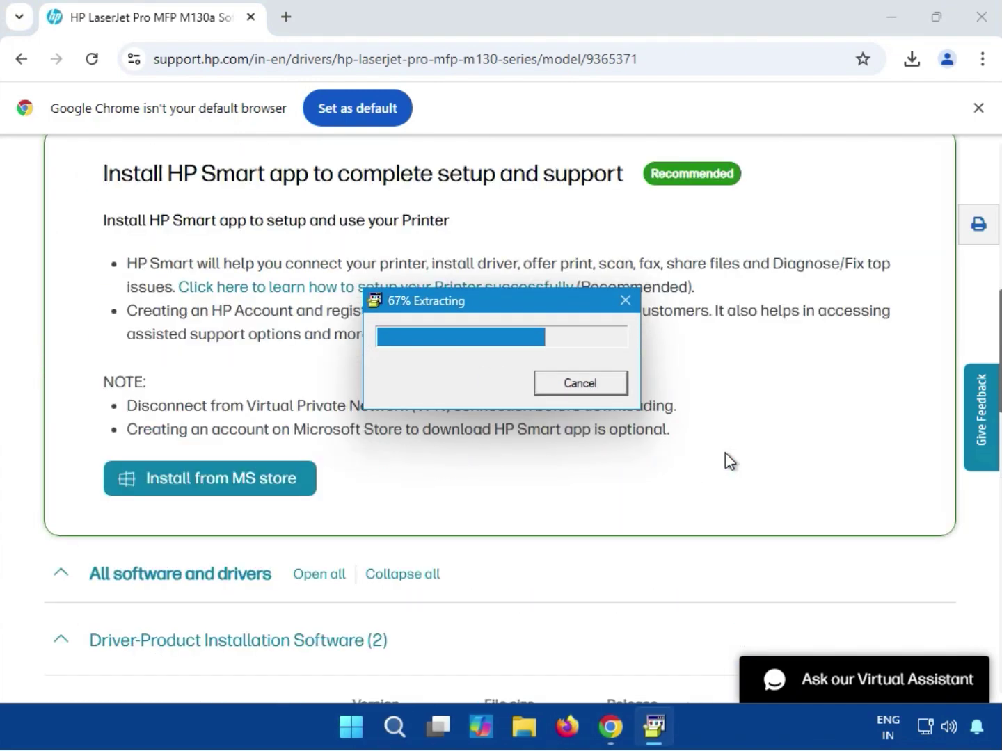
scroll(725, 452, "up", 1)
scroll(725, 452, "up", 5)
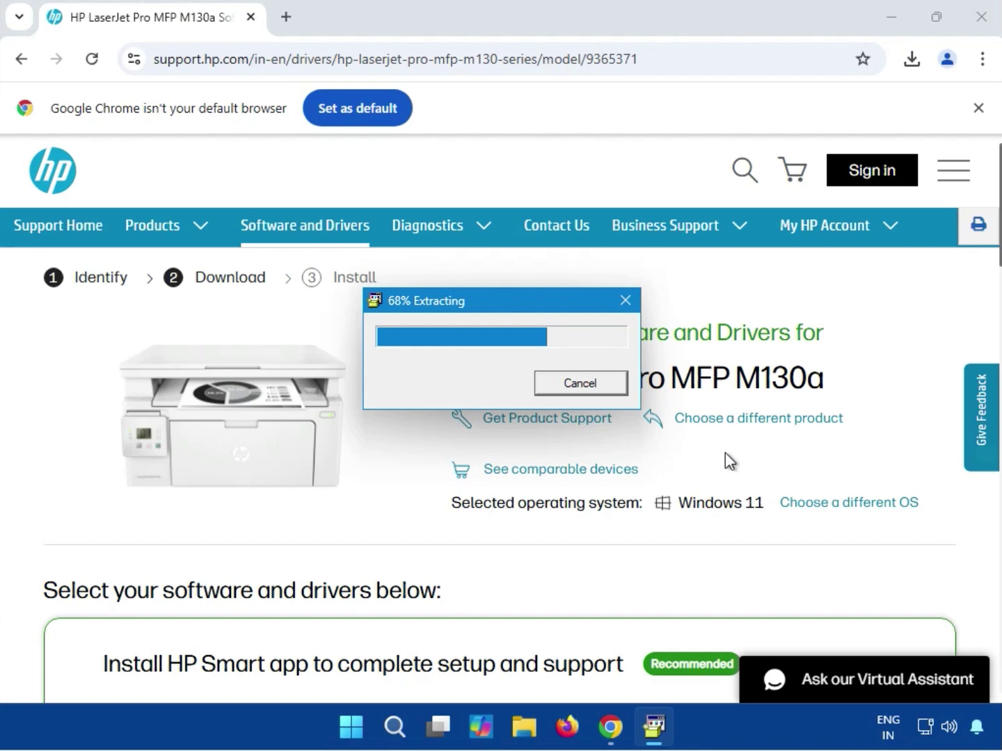
left_click_drag(421, 308, 415, 533)
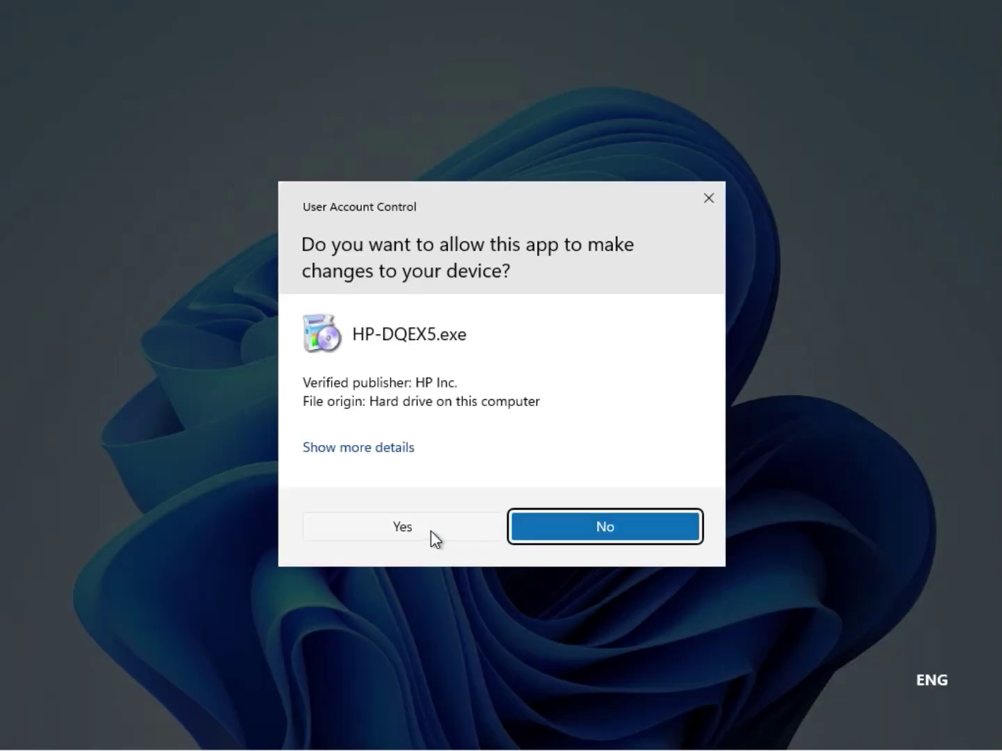
- Allow HP setup to run, begin installation and accept the license agreement
left_click(431, 531)
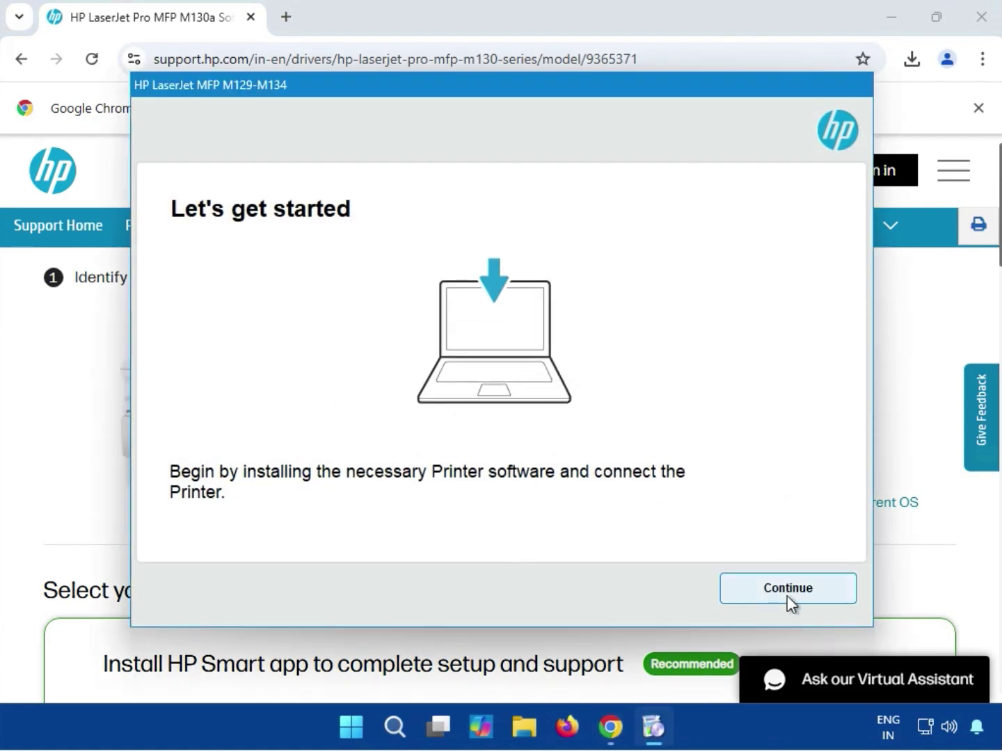
left_click(787, 596)
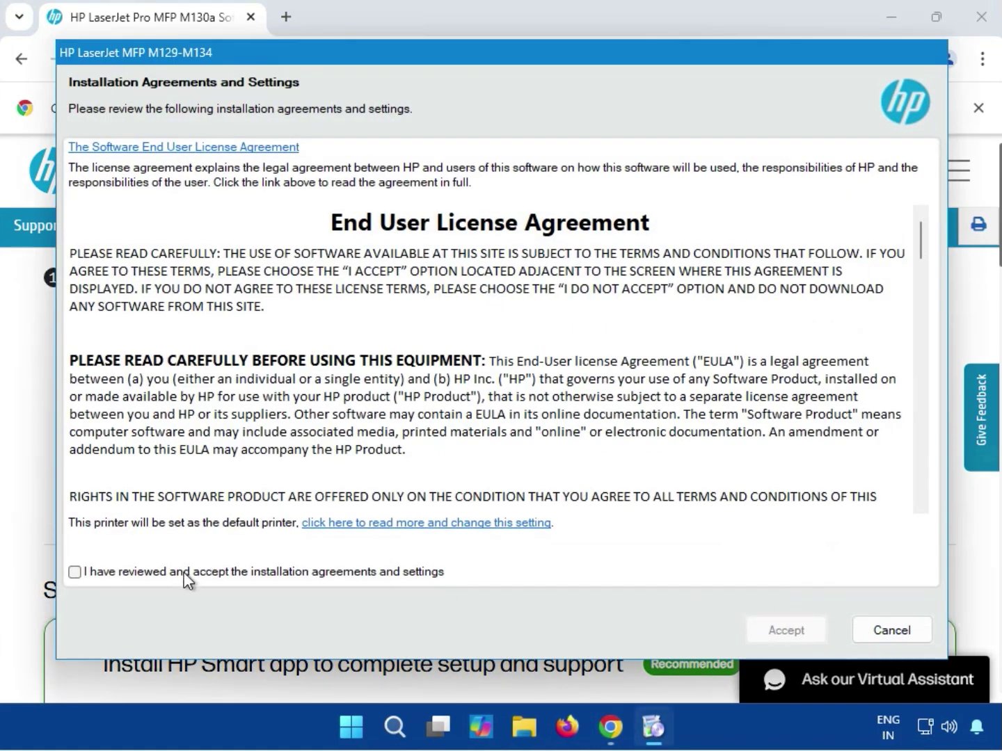
left_click(75, 572)
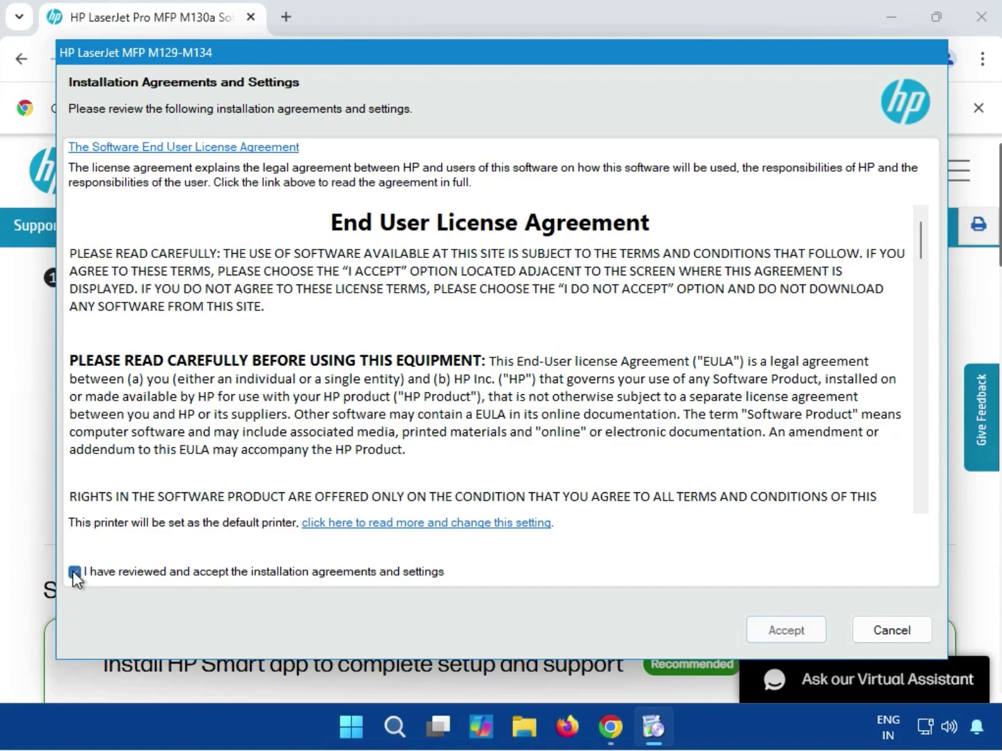
left_click(765, 642)
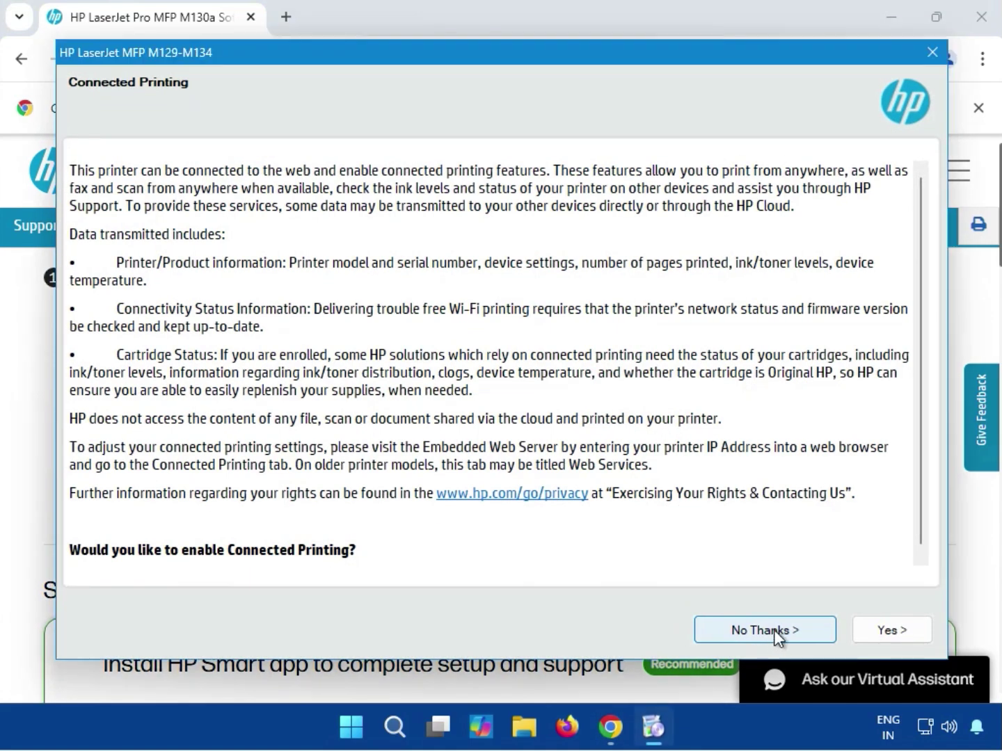
- Decline Connected Printing and printer analytics data sharing with No Thanks
left_click(783, 632)
left_click(786, 632)
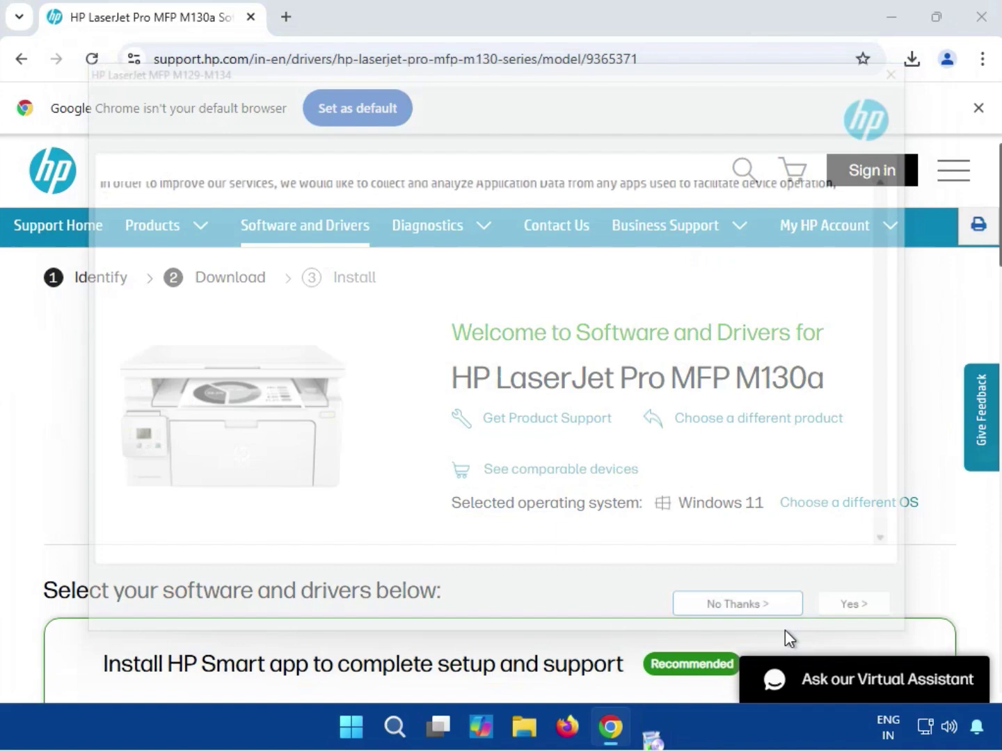
- Decline application data collection and minimize Chrome to reveal the Connect the USB Cable step
left_click(770, 626)
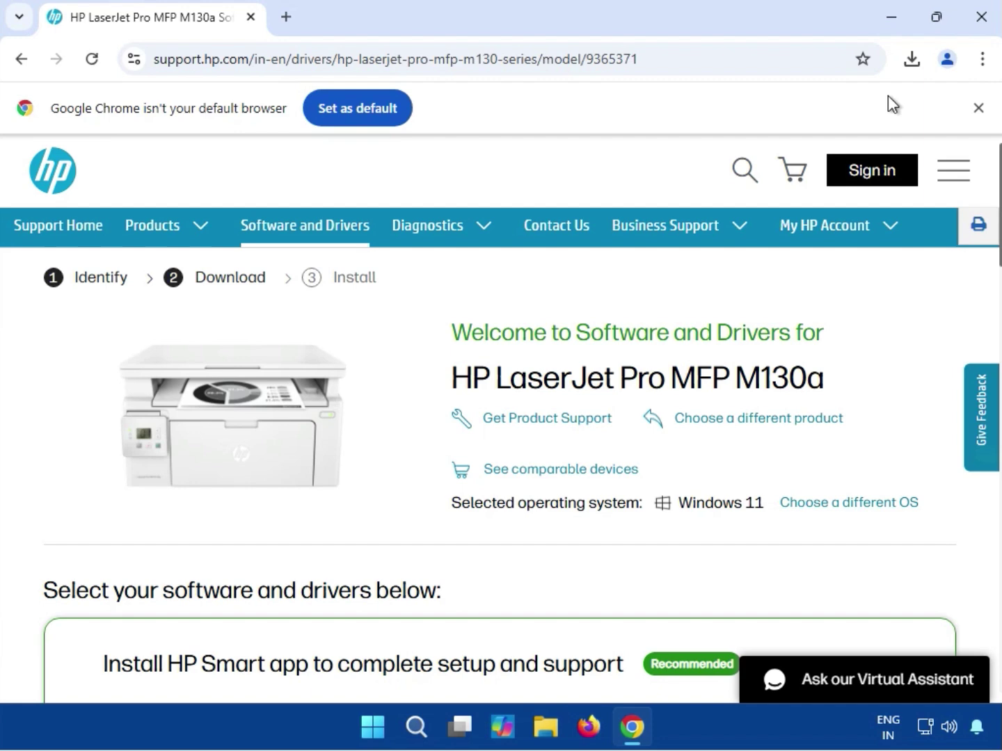
left_click(888, 20)
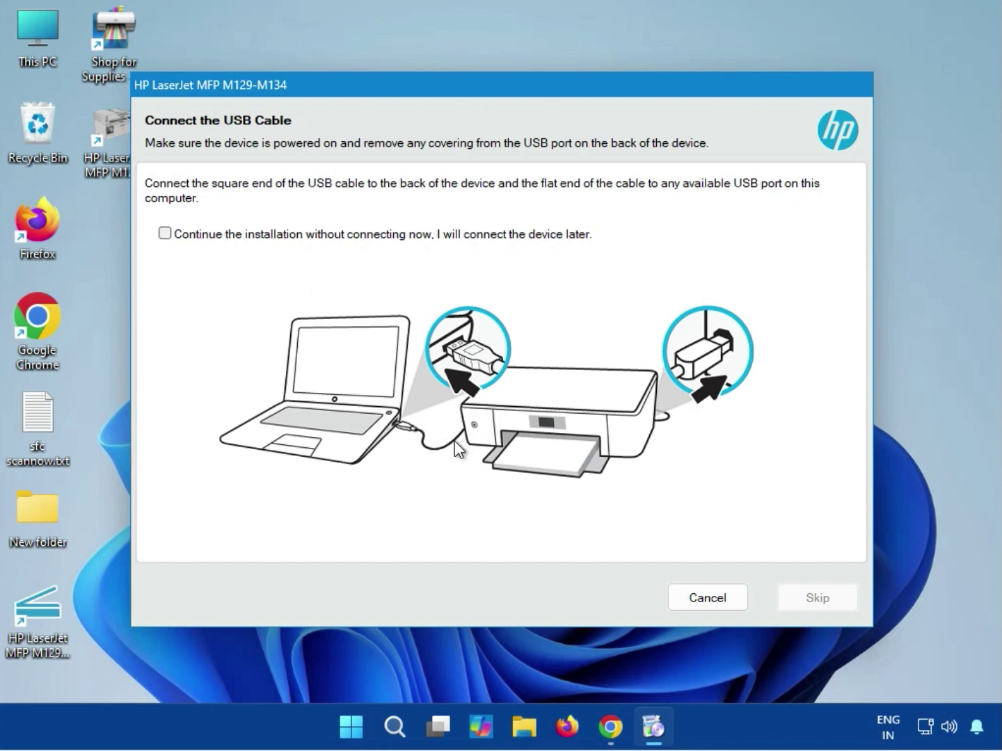
- Choose 'Continue the installation without connecting now', skip the USB step, and finish the installer
left_click(165, 233)
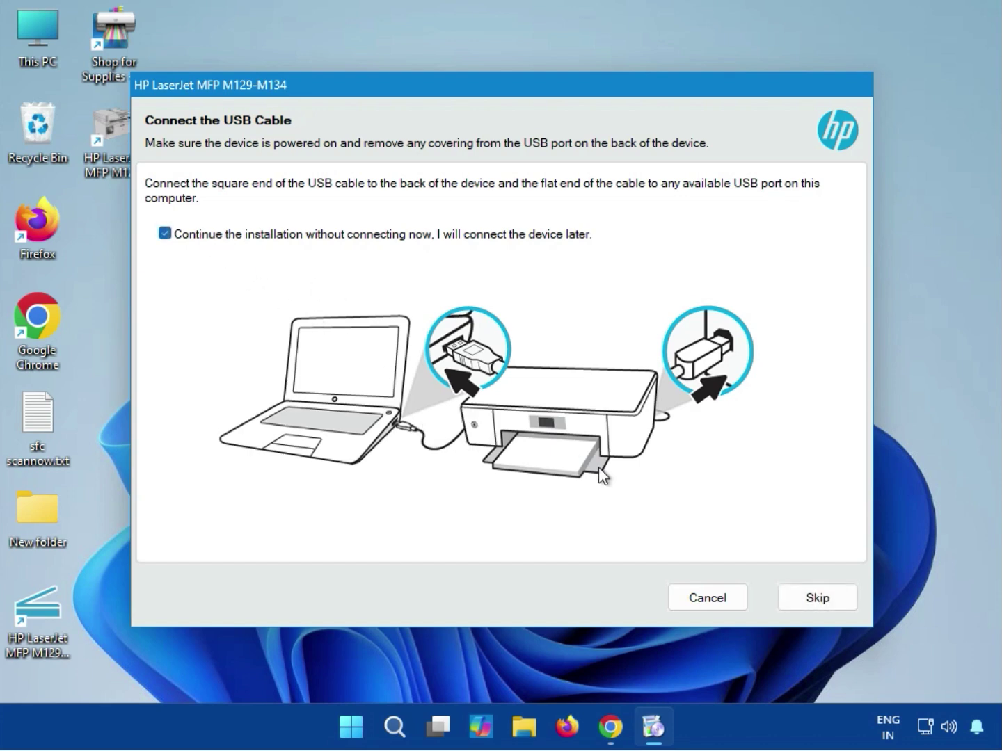
left_click(815, 595)
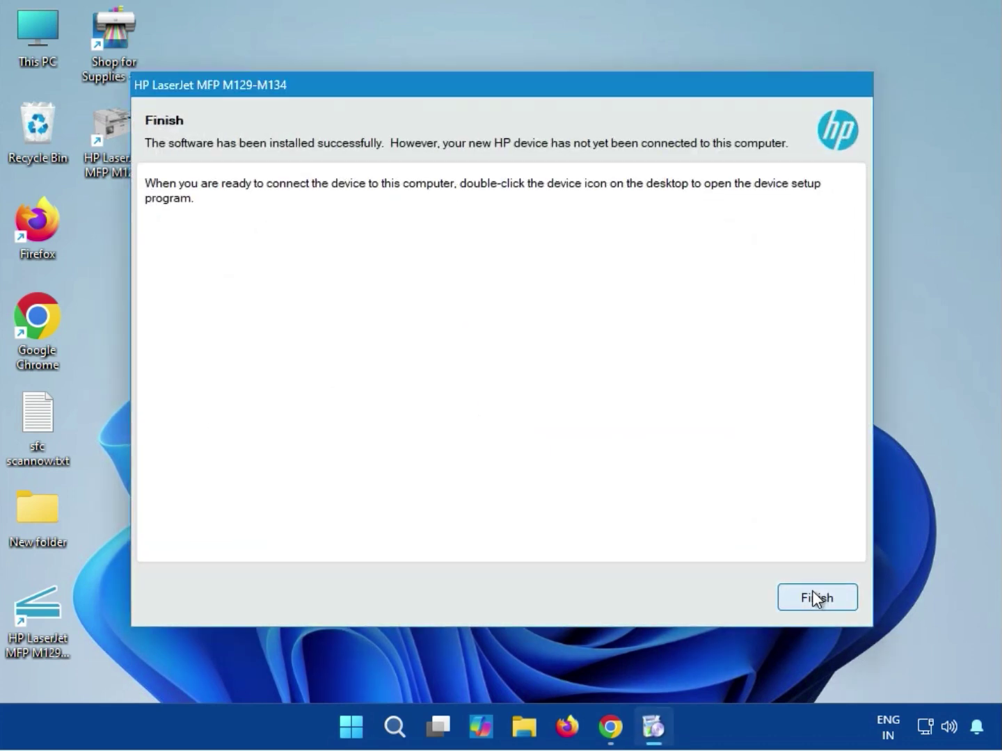
left_click(811, 598)
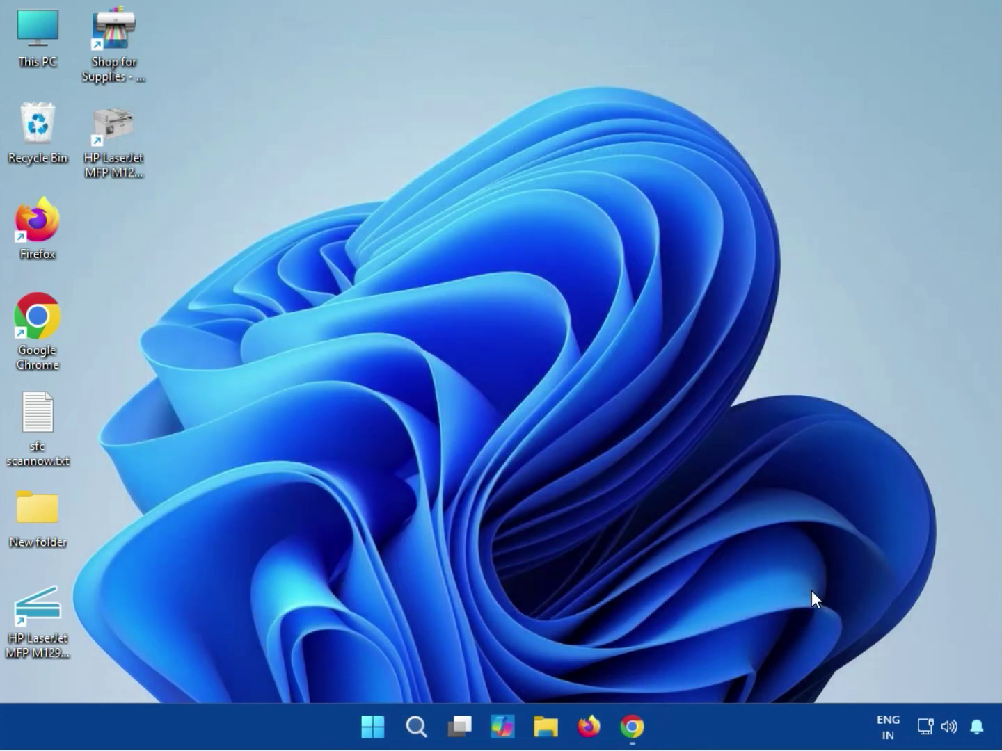